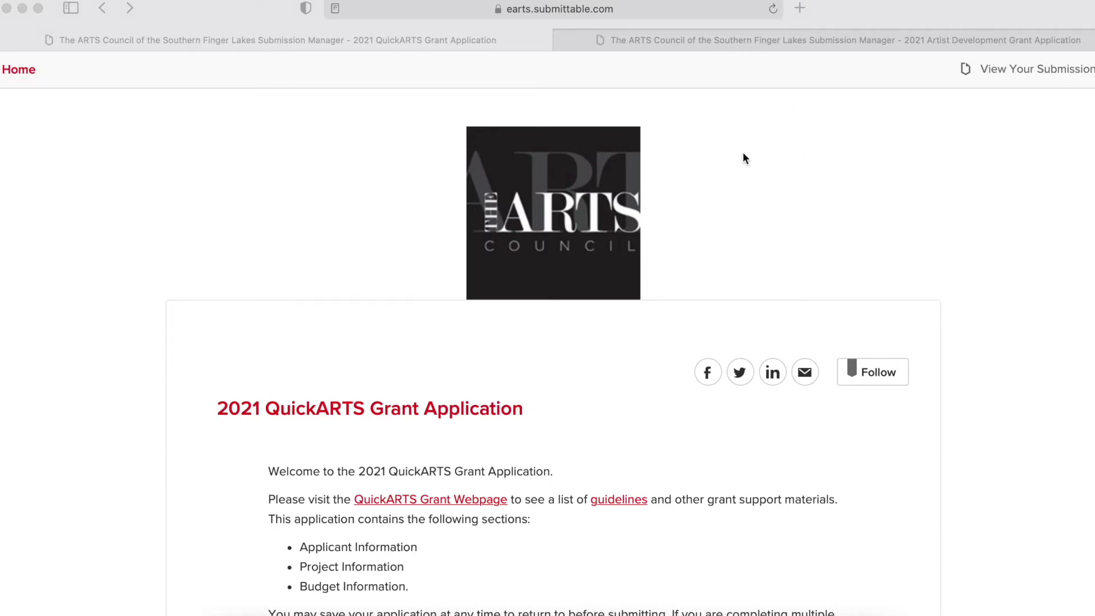
- Scroll down the 2021 QuickARTS Grant Application page and follow the 'Have An Account? Sign In' link
scroll(743, 154, down, 2)
scroll(743, 154, down, 6)
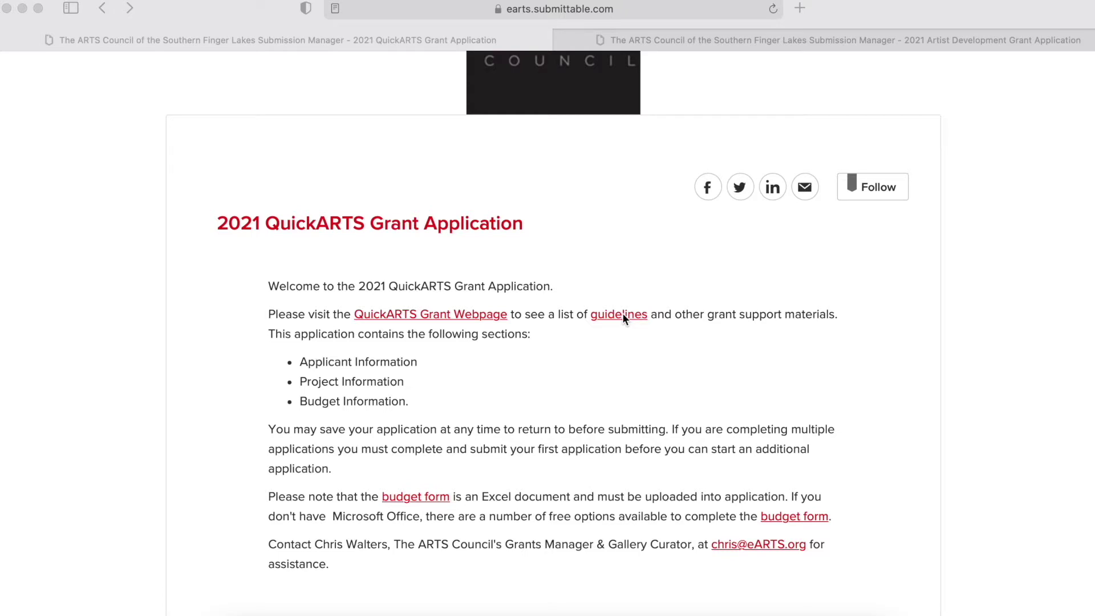
scroll(624, 319, down, 1)
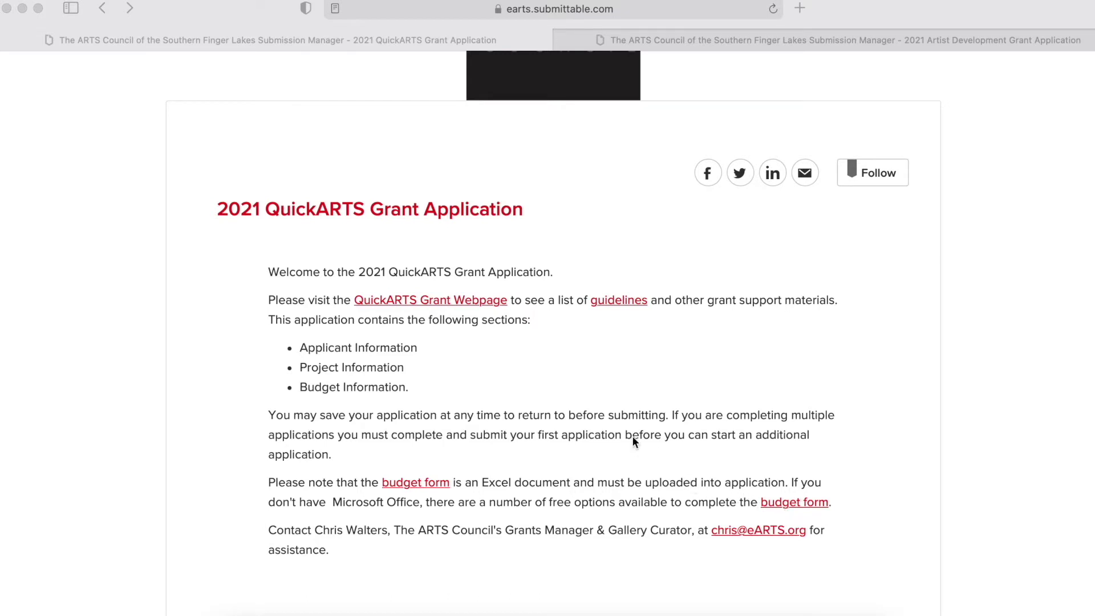
scroll(554, 447, down, 5)
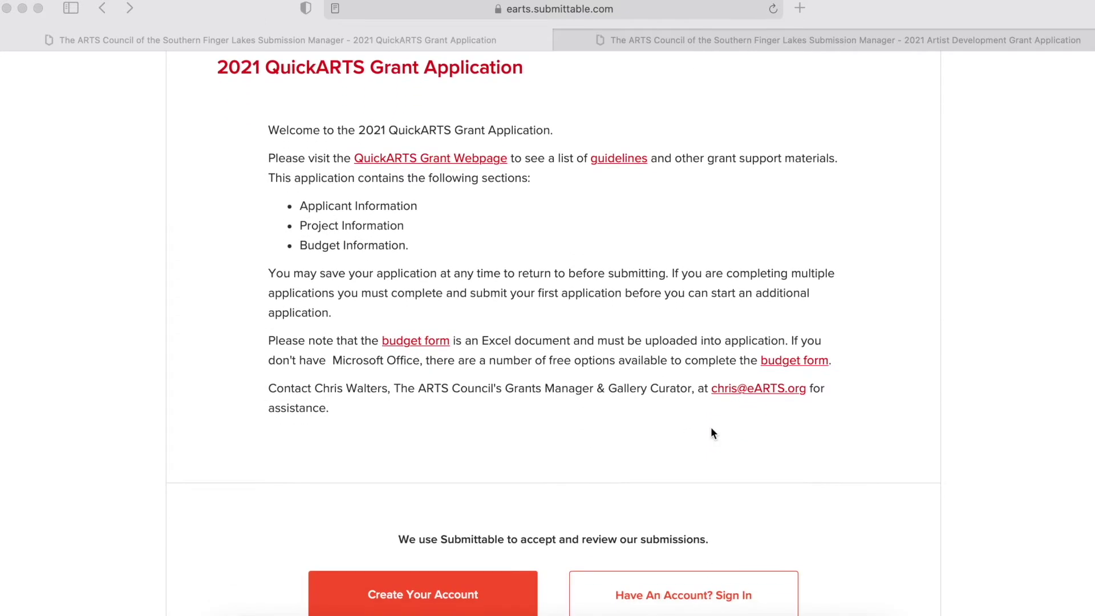
scroll(536, 351, down, 2)
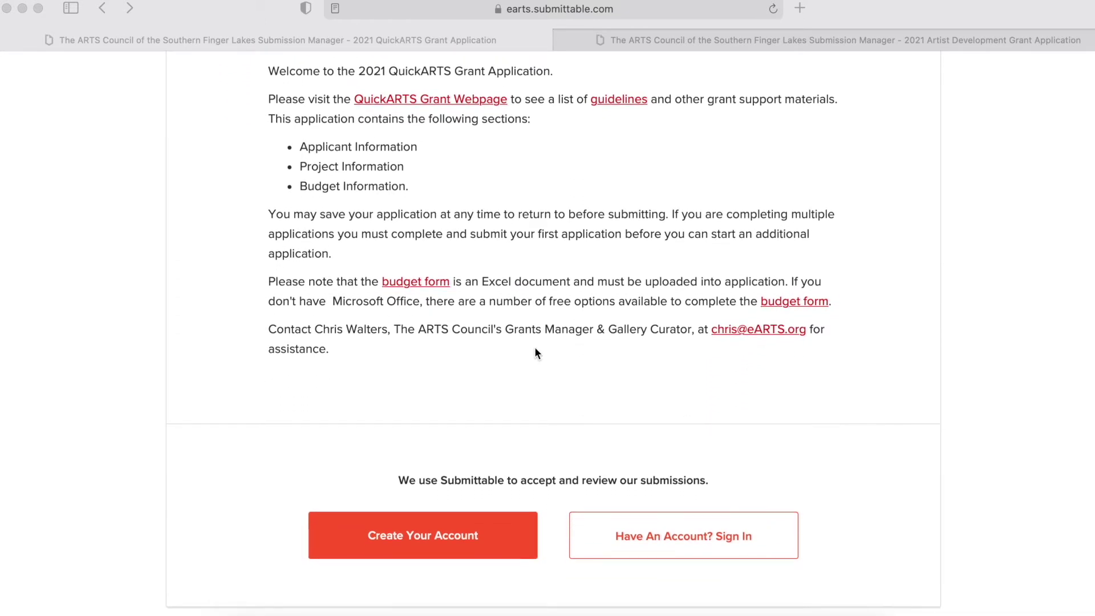
scroll(535, 349, down, 1)
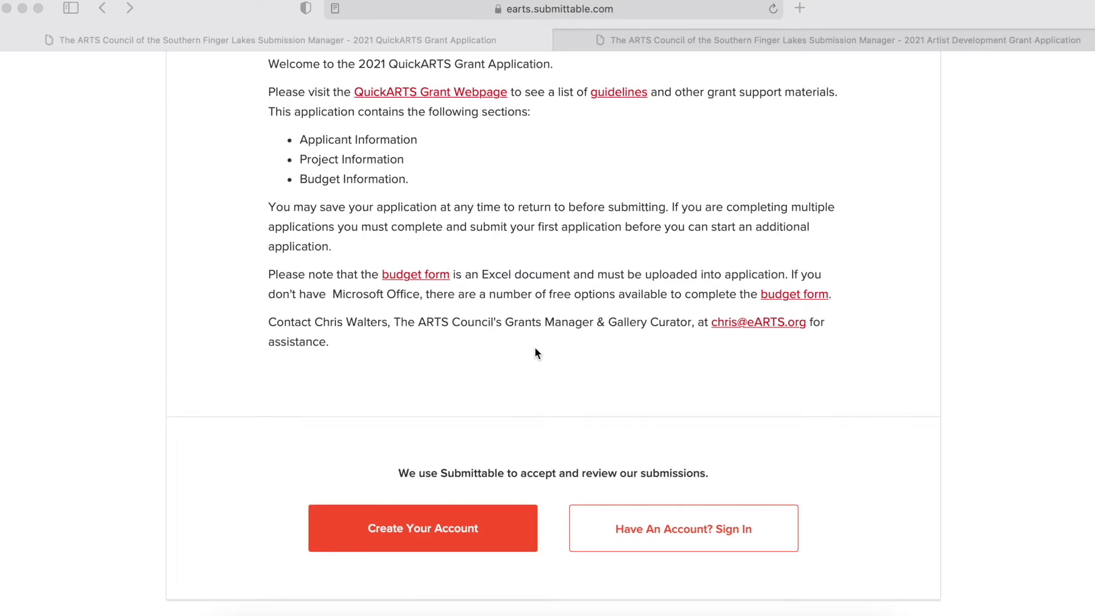
click(709, 527)
click(710, 529)
scroll(474, 221, down, 2)
- Sign in on the Sign In tab with the account e-mail and password
click(471, 251)
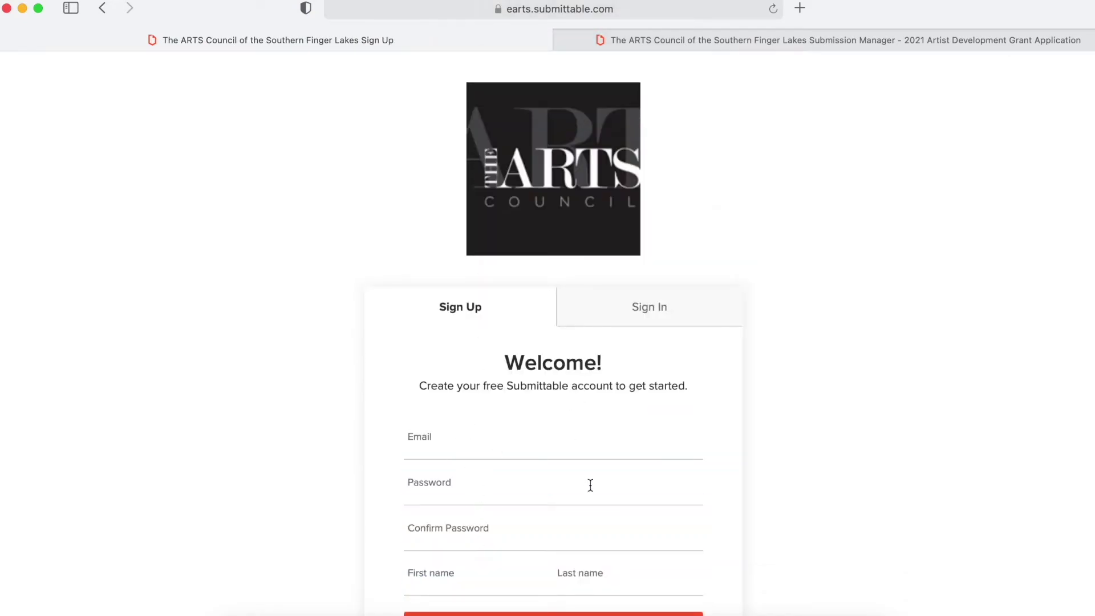
scroll(606, 465, down, 2)
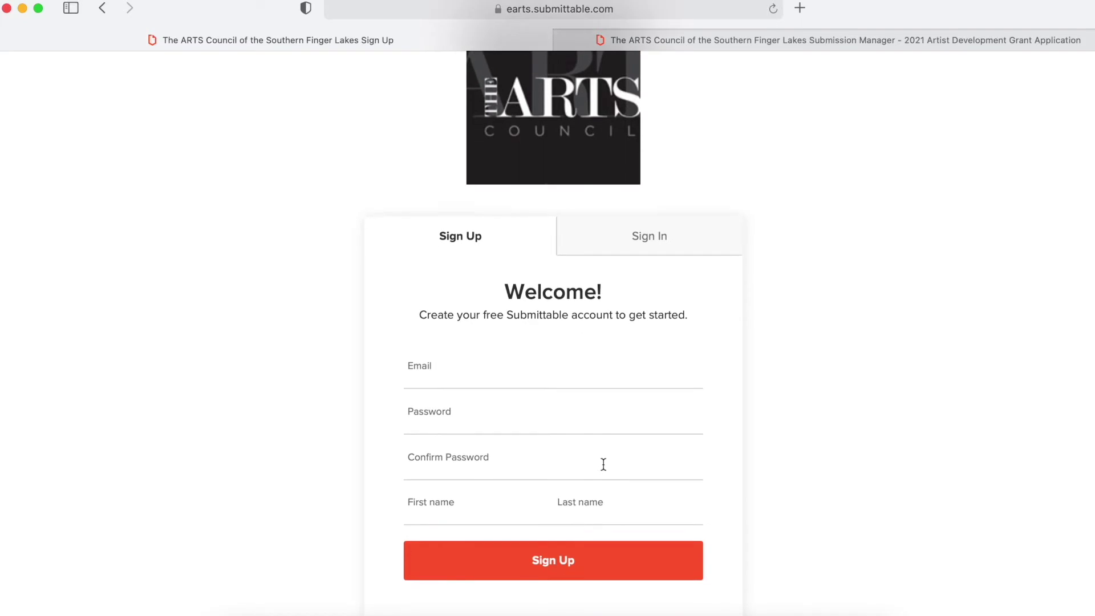
click(650, 242)
click(474, 368)
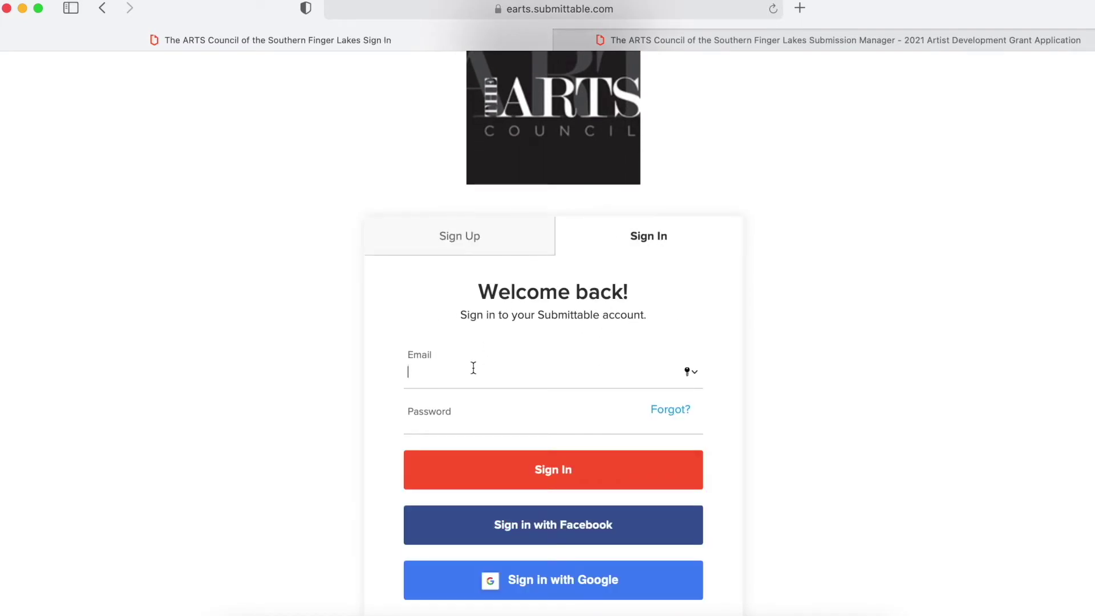
key(Tab)
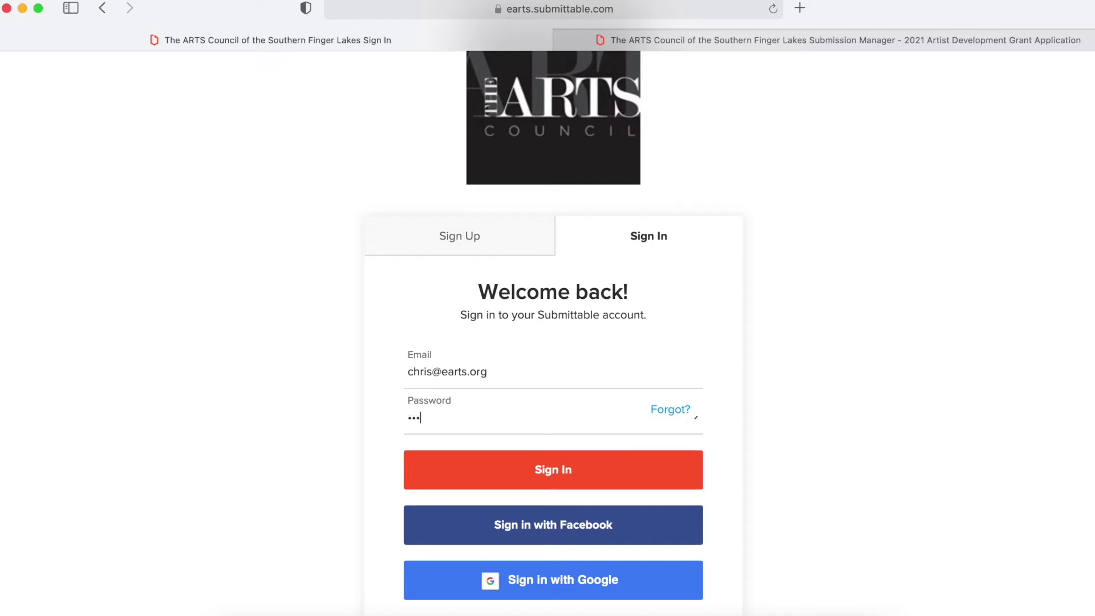
click(552, 469)
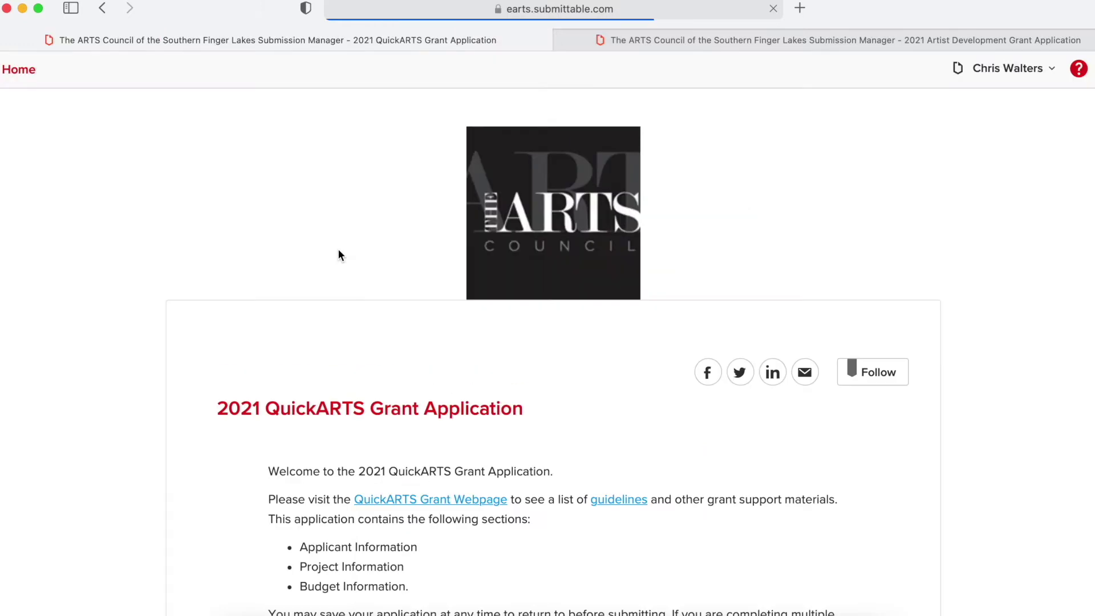
- Enter 'The ARTS Council' as the applicant Name under Applicant Information
scroll(339, 254, down, 3)
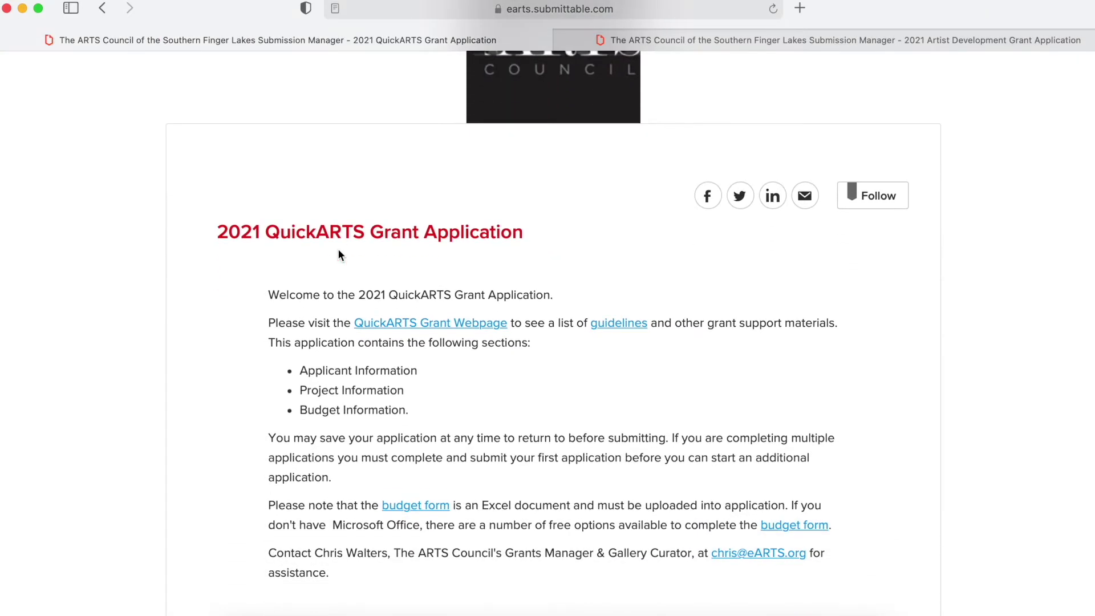
scroll(338, 254, down, 6)
scroll(338, 255, down, 10)
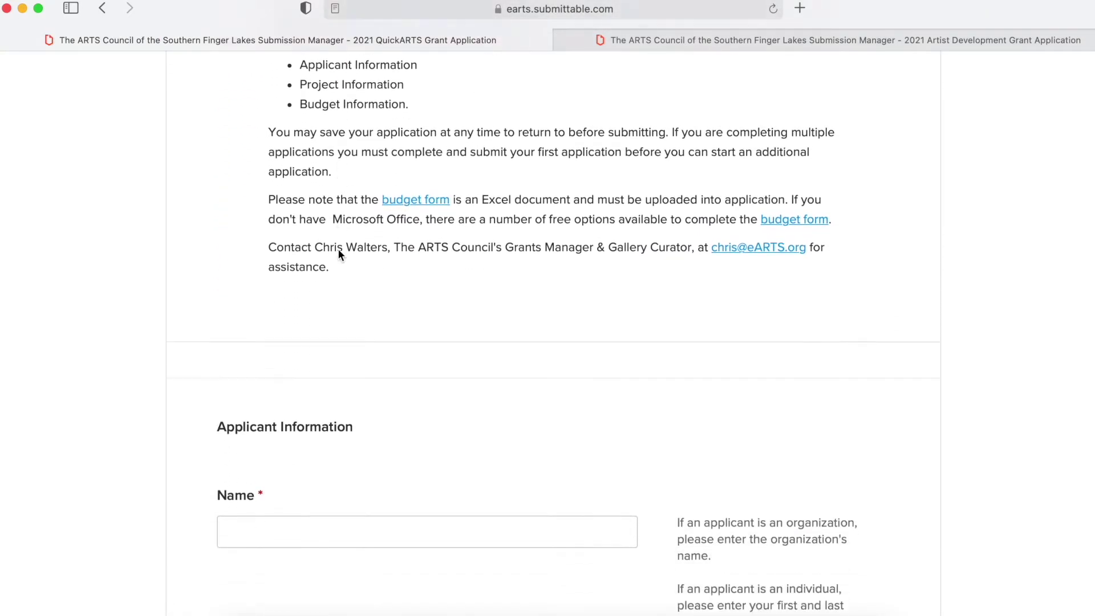
scroll(338, 255, down, 2)
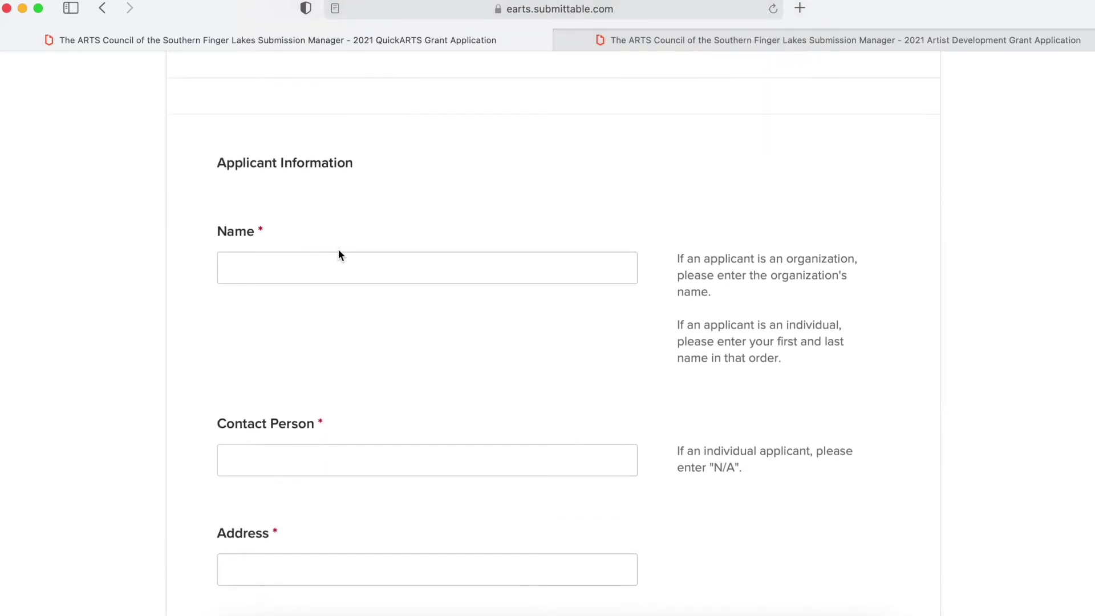
scroll(338, 255, down, 1)
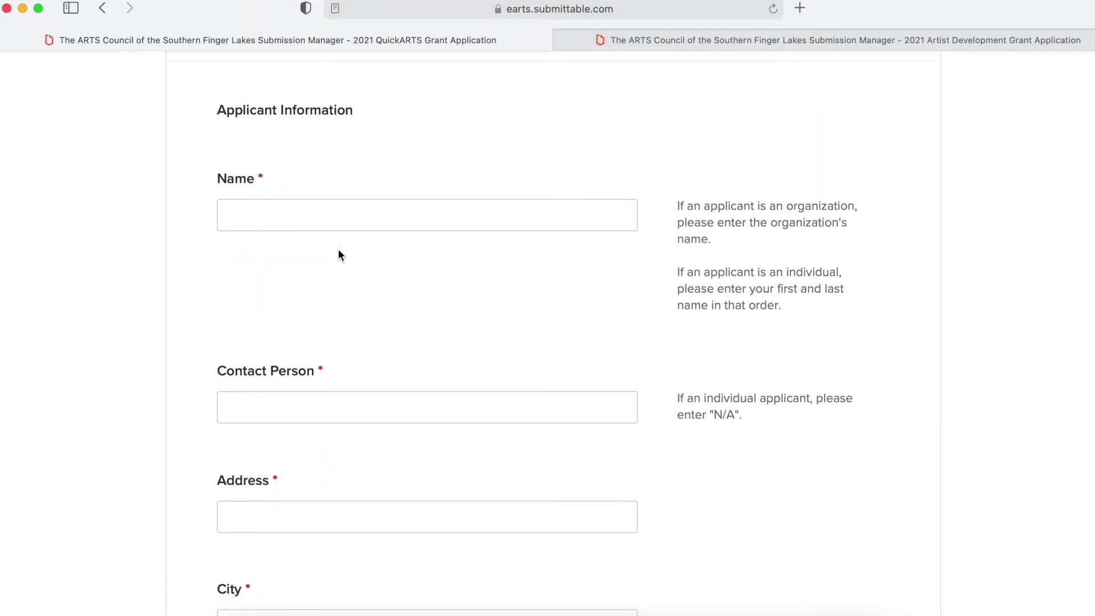
click(304, 194)
text(The )
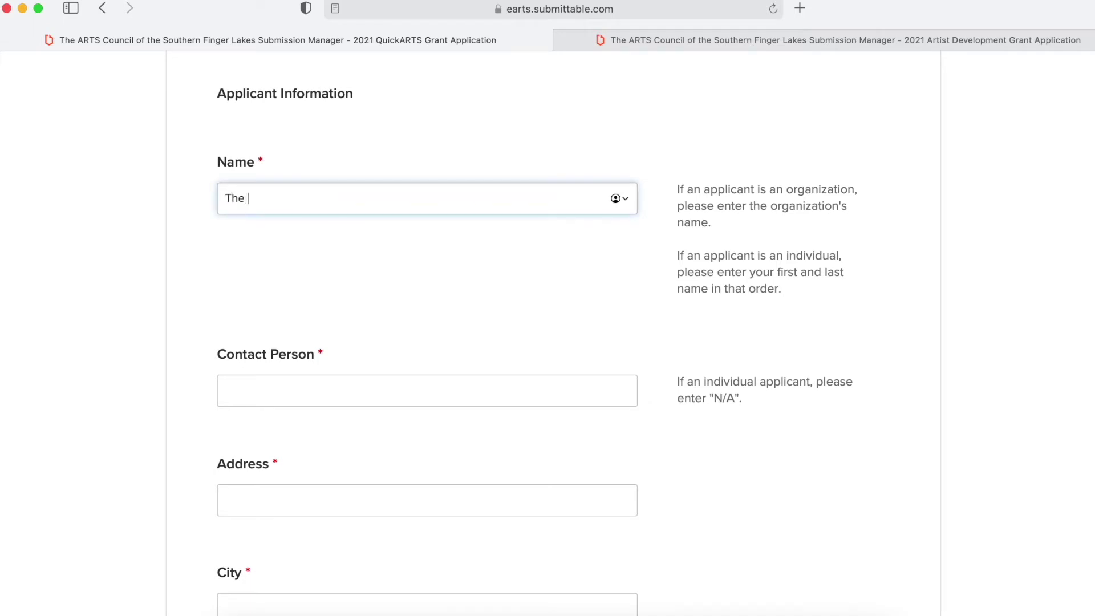
text(ARTS Council)
- Fill in the contact person's name and the street address
scroll(206, 282, down, 4)
click(272, 297)
scroll(548, 331, down, 2)
click(296, 340)
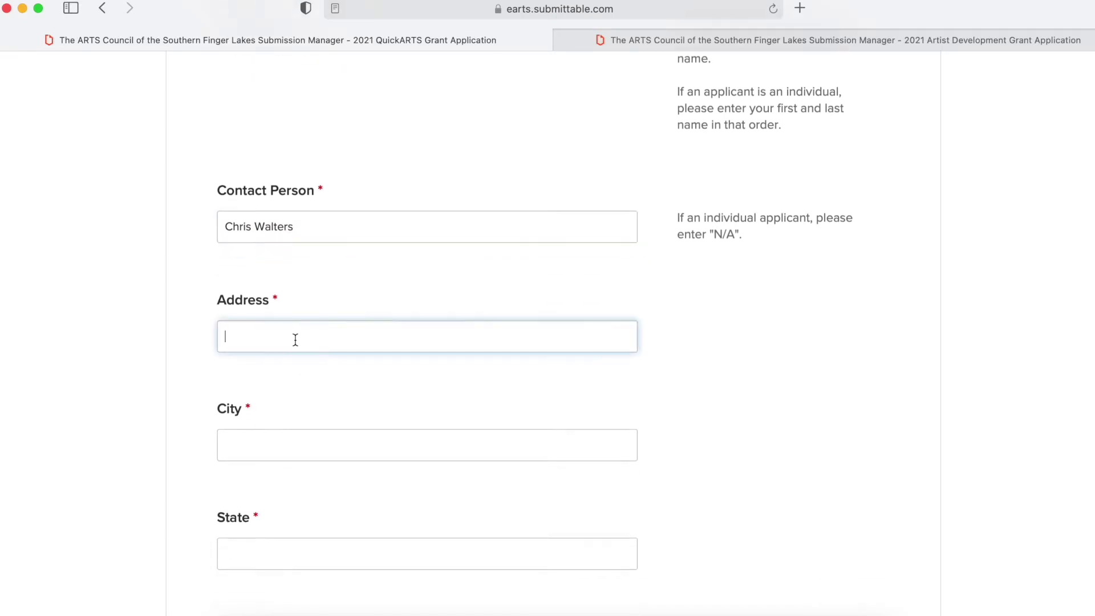
scroll(427, 342, down, 7)
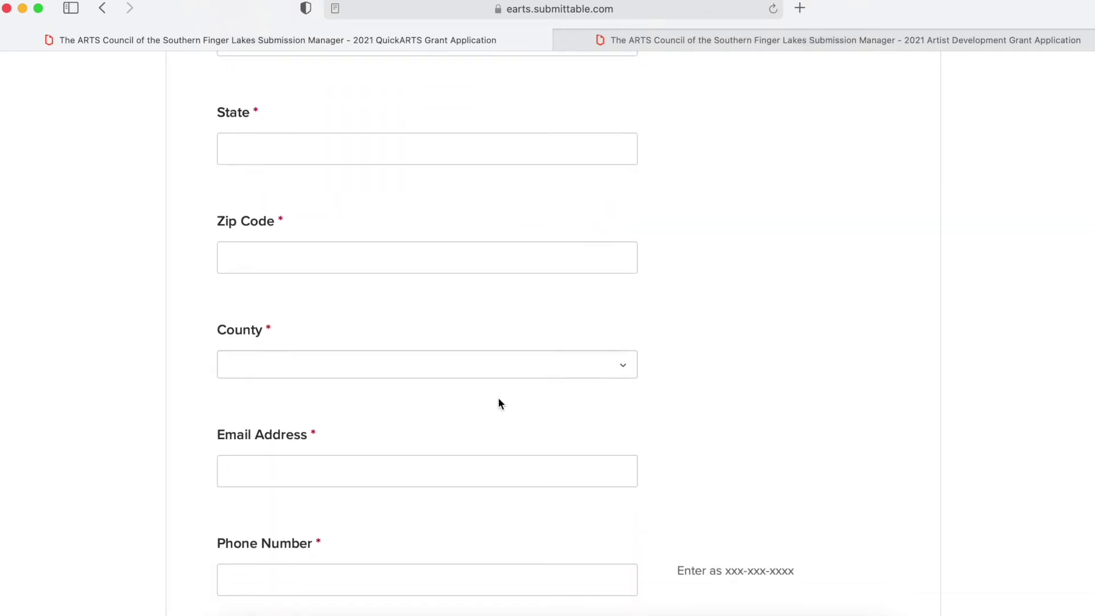
- Choose Steuben as the County and enter the contact phone number
click(623, 368)
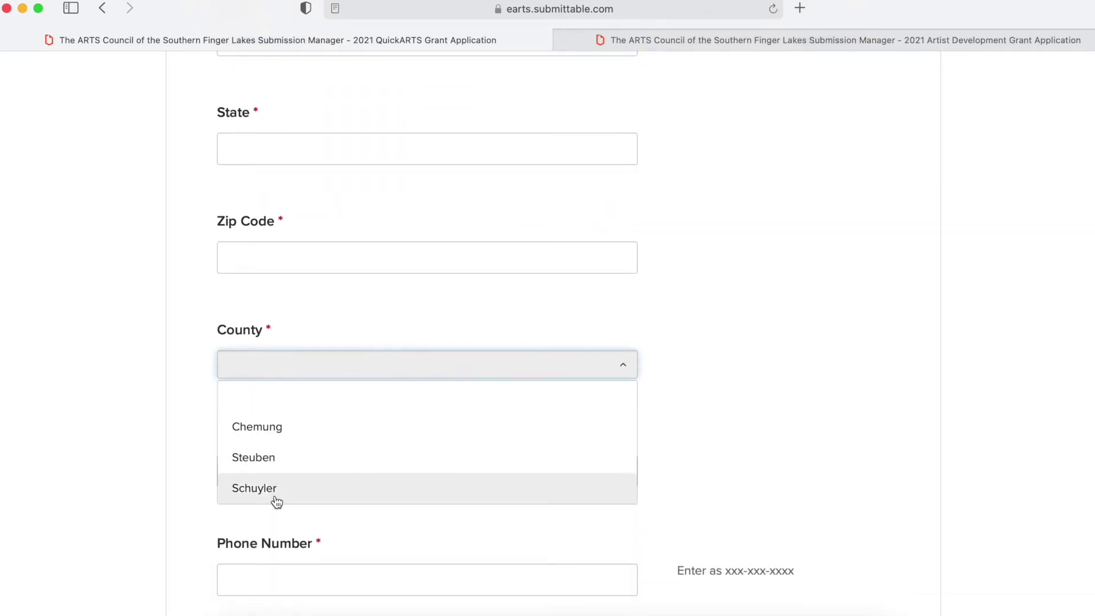
click(272, 472)
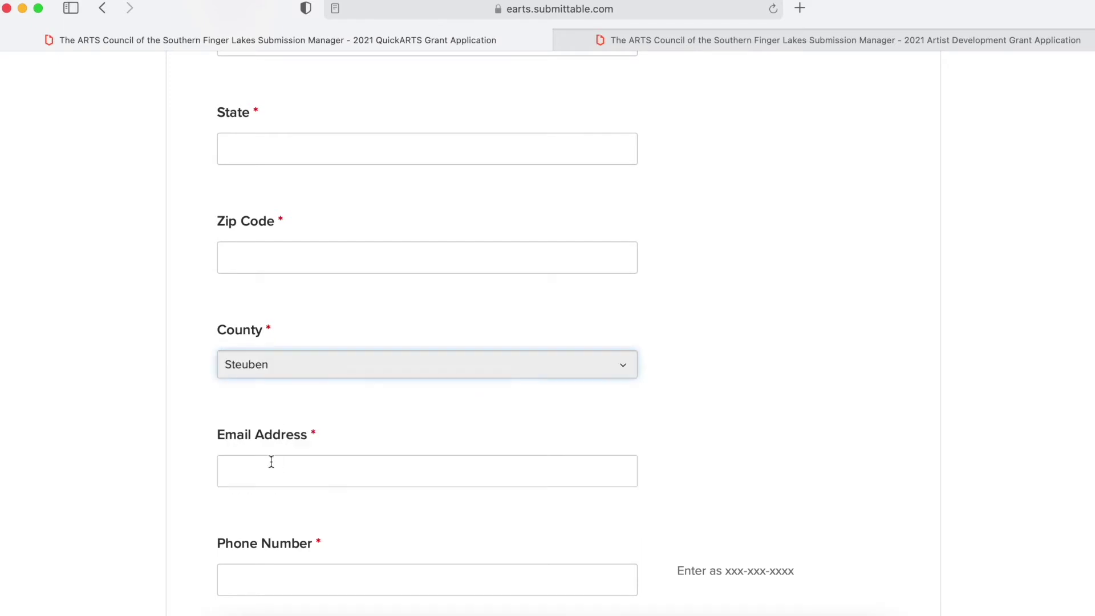
scroll(196, 351, down, 4)
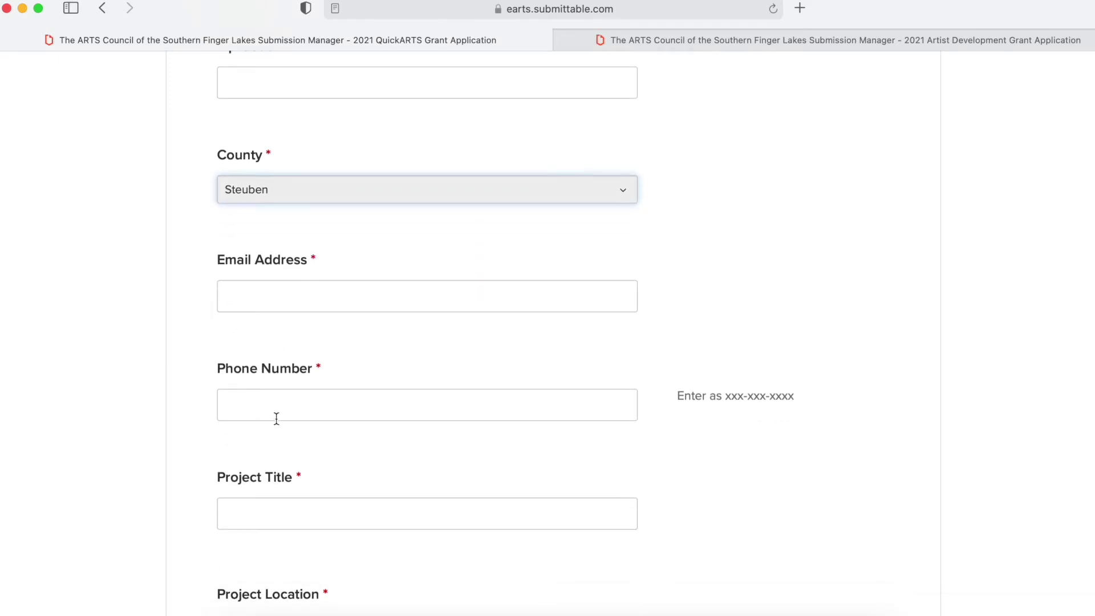
click(296, 404)
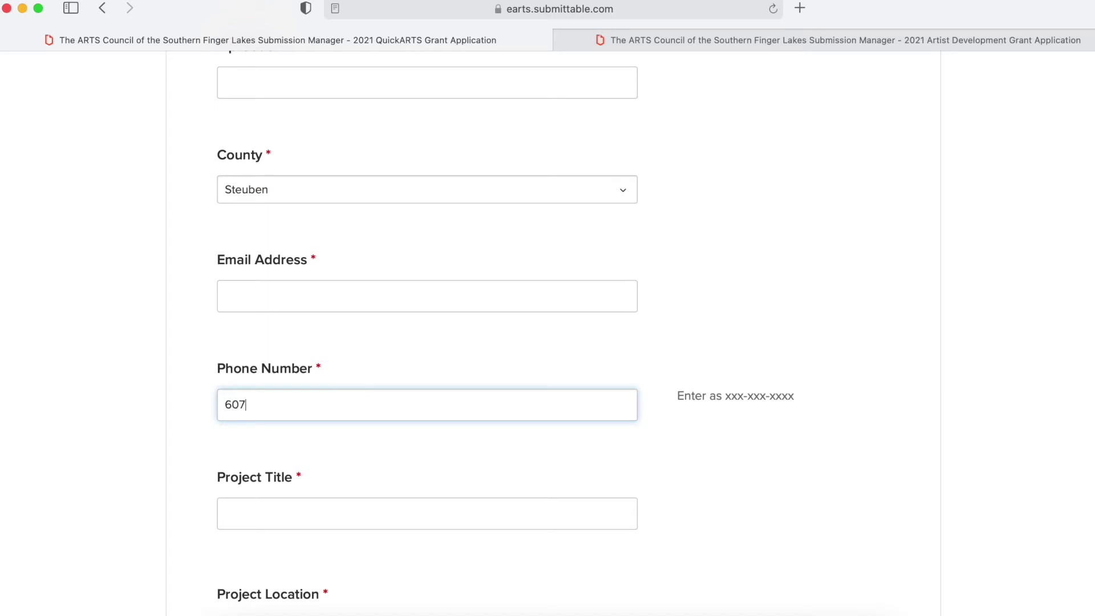
click(181, 378)
- Enter 'Grant Project' as the Project Title and tick Online as the Project Location
scroll(185, 381, down, 3)
key(XF86MonBrightnessUp)
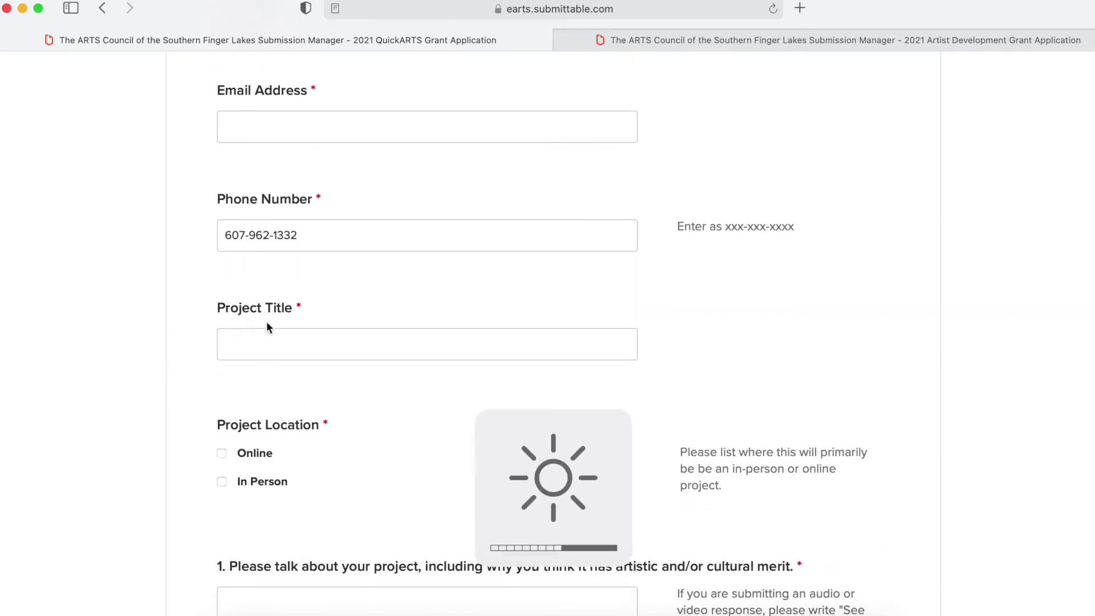
click(280, 344)
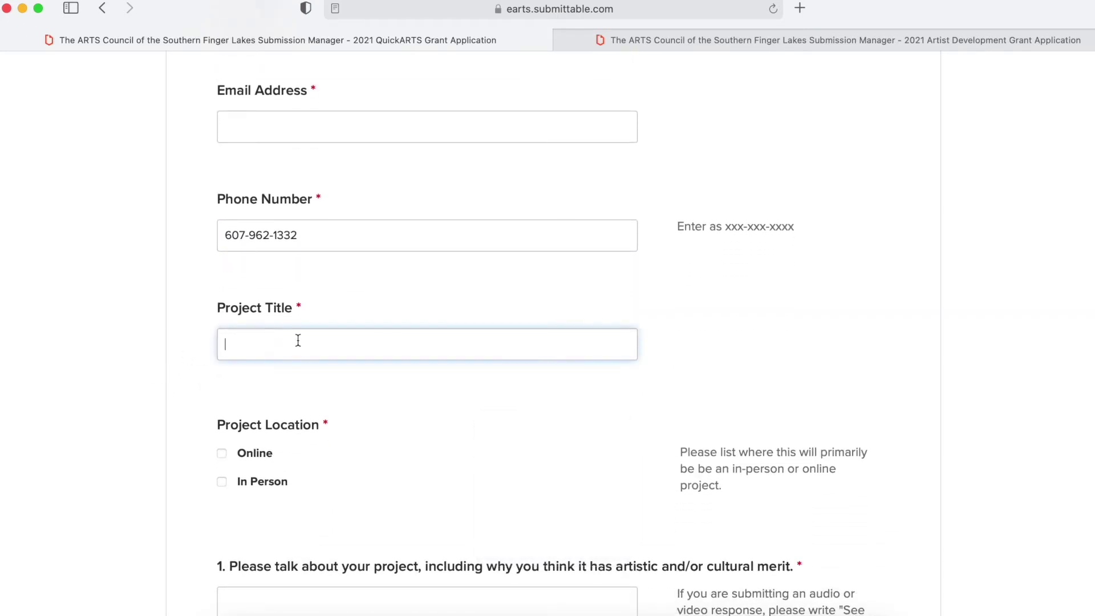
text(Grant Project)
scroll(455, 428, down, 3)
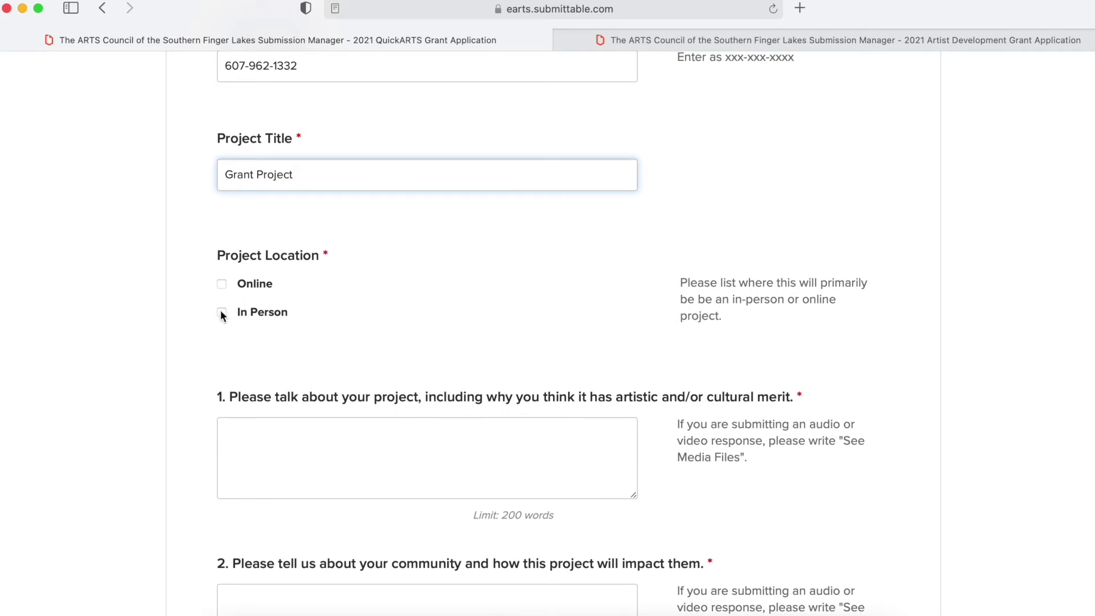
click(222, 285)
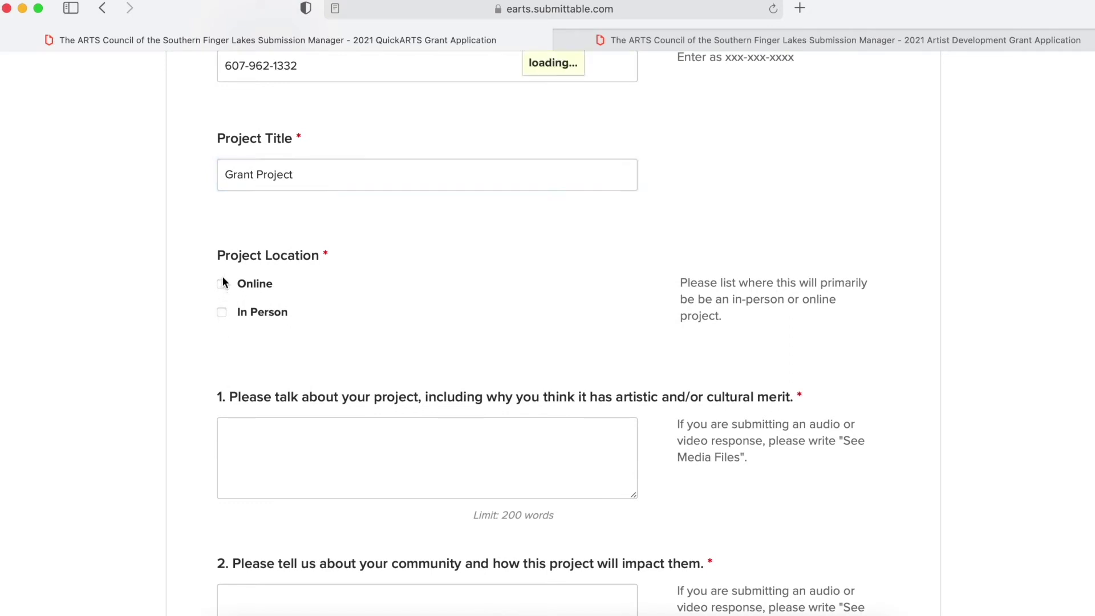
scroll(380, 325, down, 2)
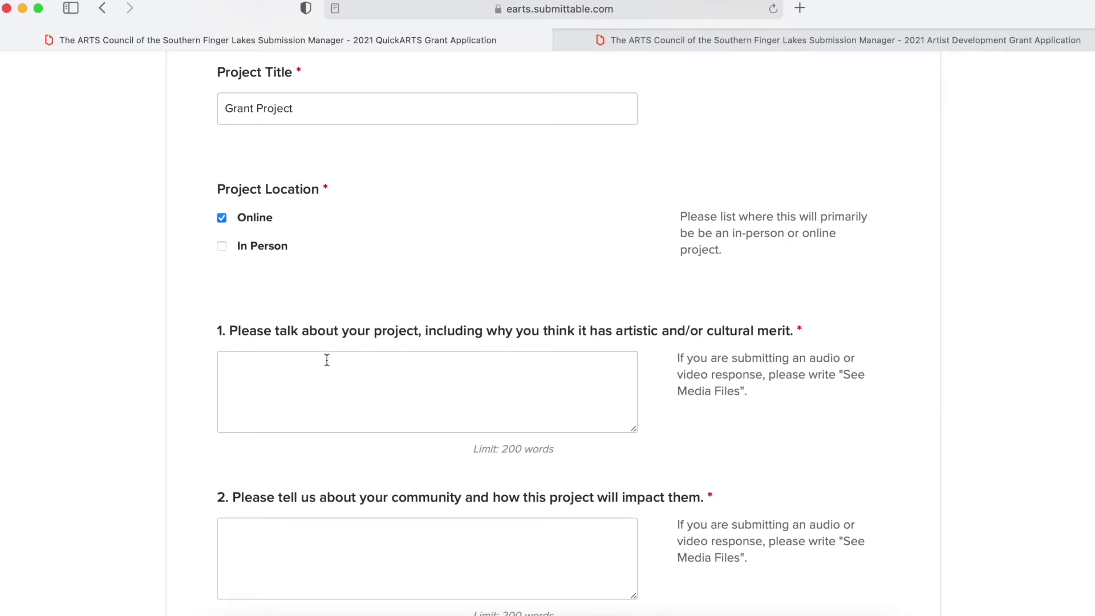
scroll(282, 363, down, 5)
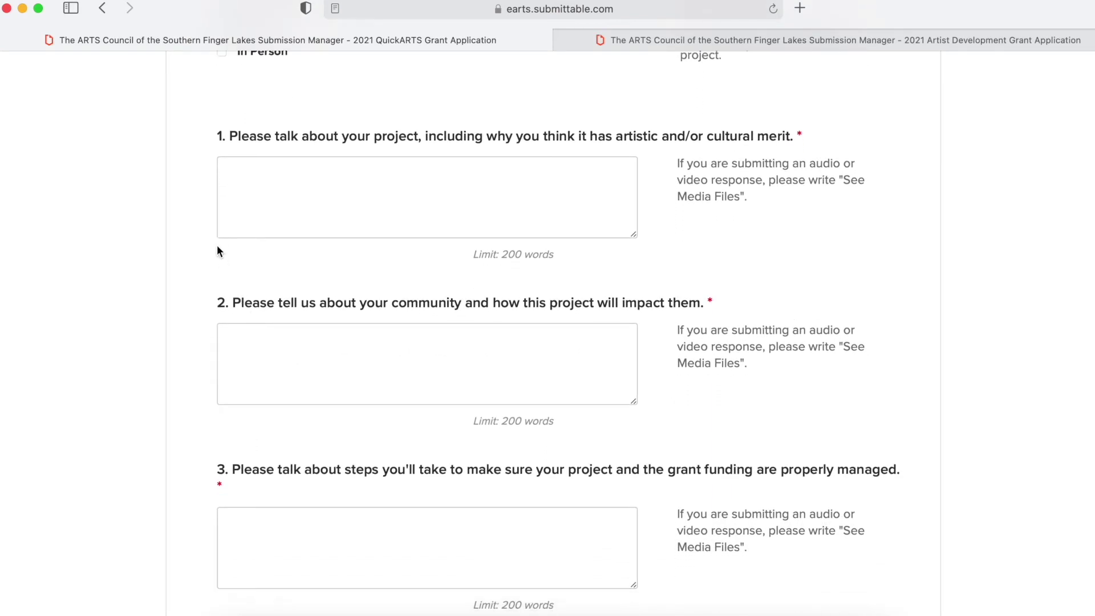
- Drag the question 1 answer box's corner down to make it taller
scroll(216, 251, down, 2)
scroll(218, 251, down, 3)
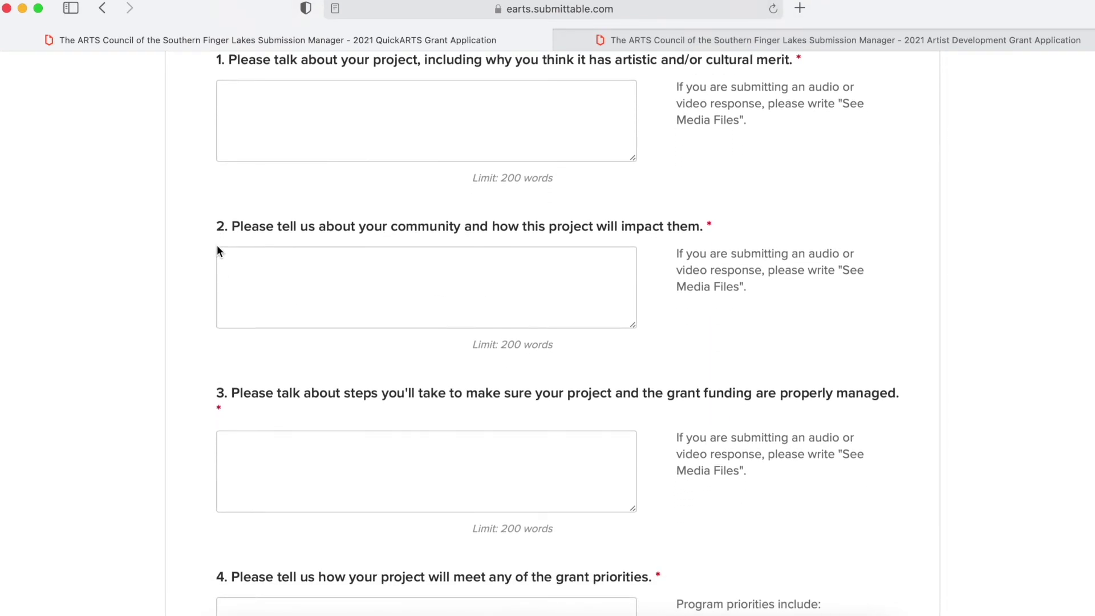
scroll(217, 244, down, 4)
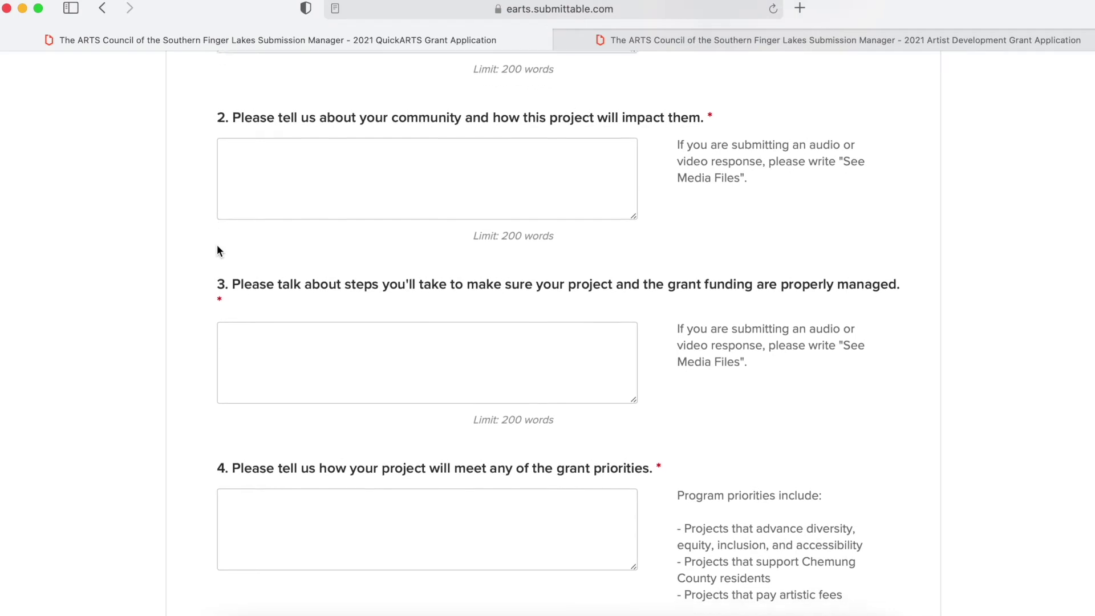
scroll(217, 244, up, 6)
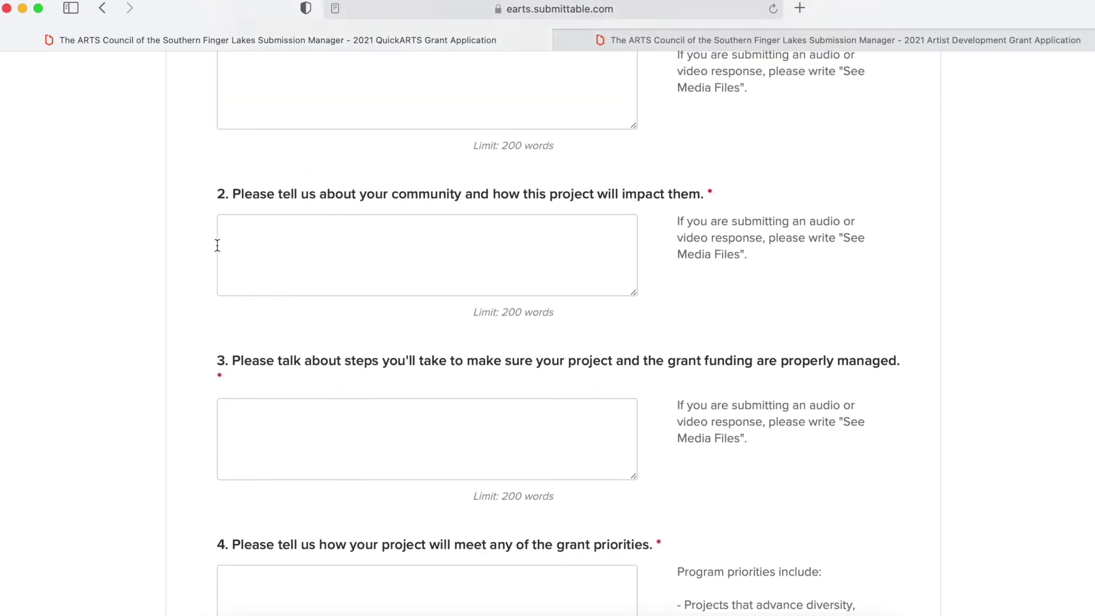
scroll(217, 245, up, 3)
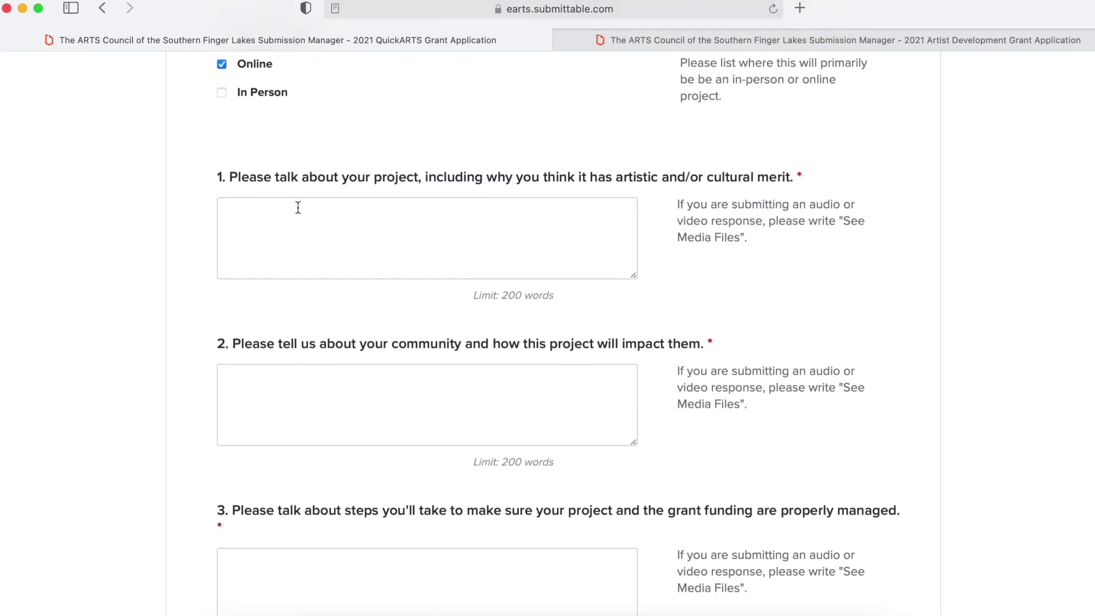
drag(634, 277, 659, 303)
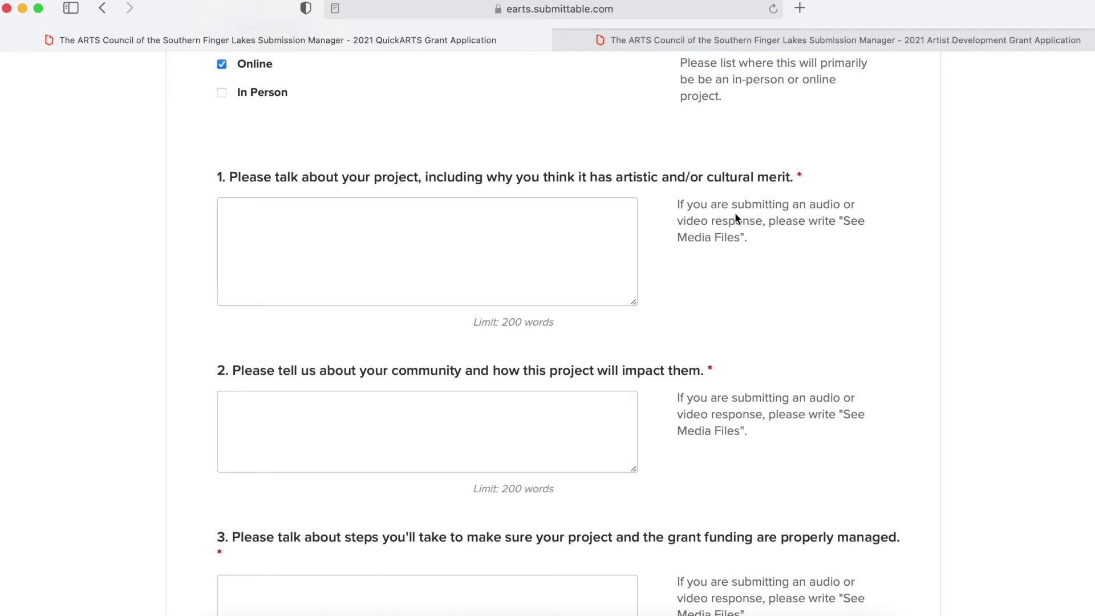
- Answer question 1 with 'See Media Files', fixing the typos along the way
click(346, 232)
text(See M)
text(dei)
key(BackSpace)
key(BackSpace)
key(BackSpace)
text(ide)
key(BackSpace)
text(edia Files.)
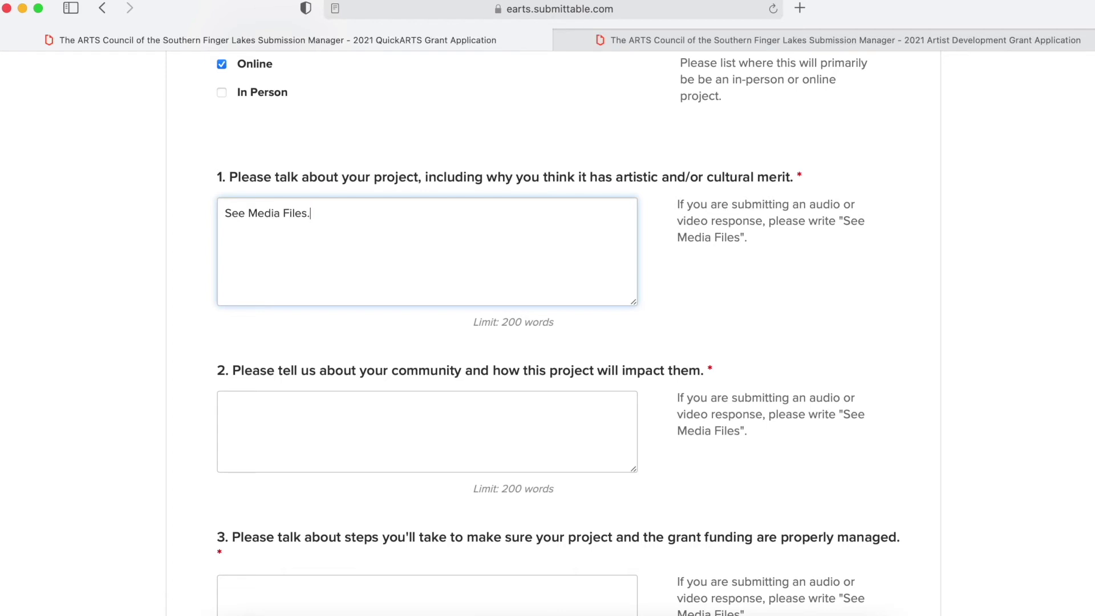
scroll(548, 331, down, 5)
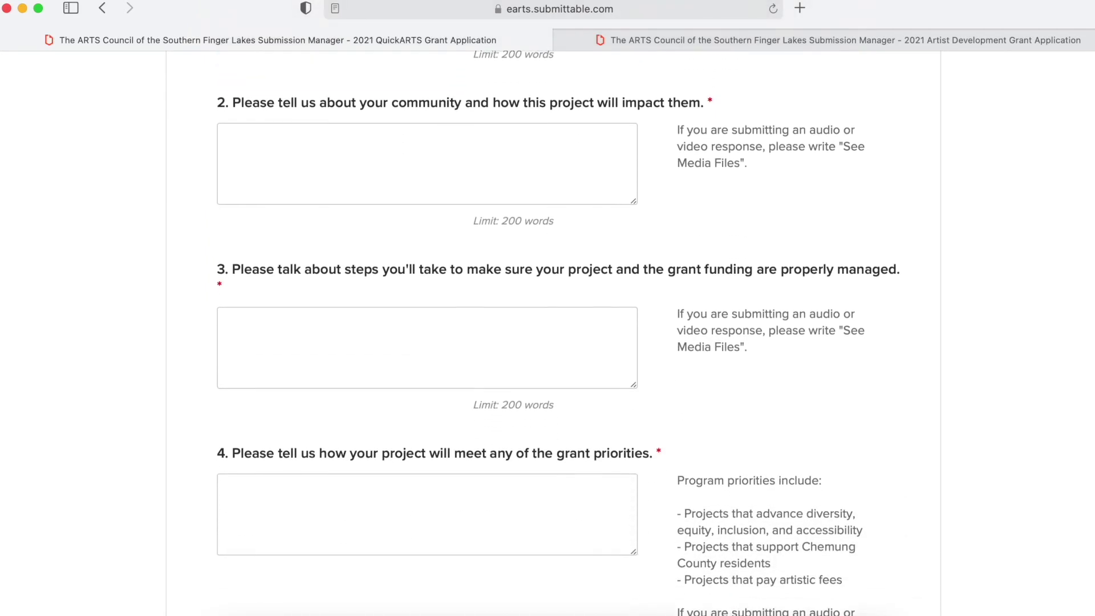
- Enter $500 in the Grant Request field
scroll(548, 331, down, 7)
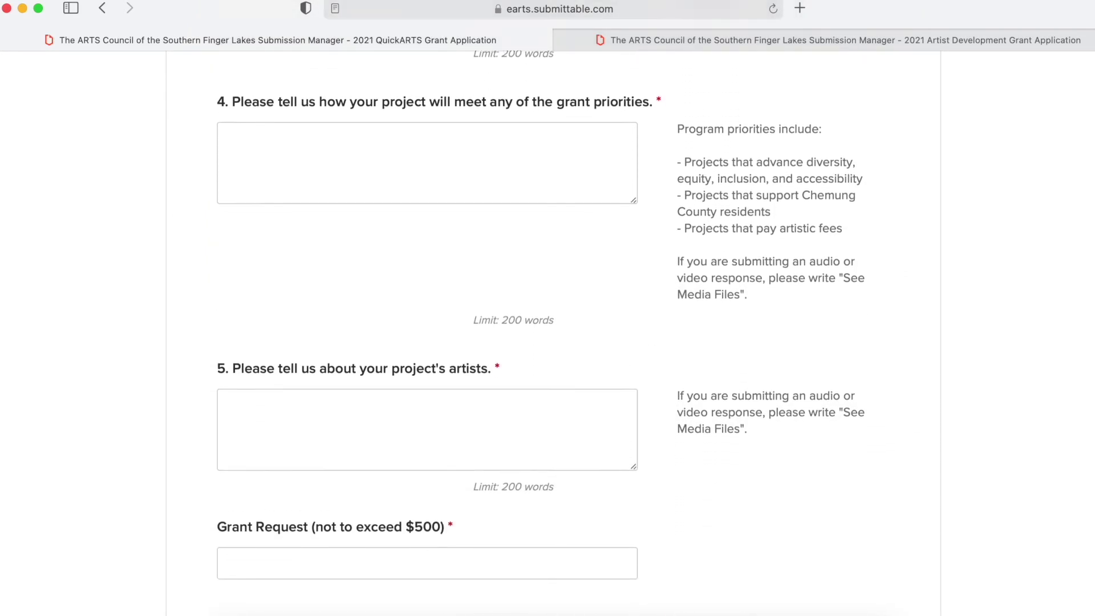
scroll(337, 367, down, 4)
scroll(340, 398, down, 1)
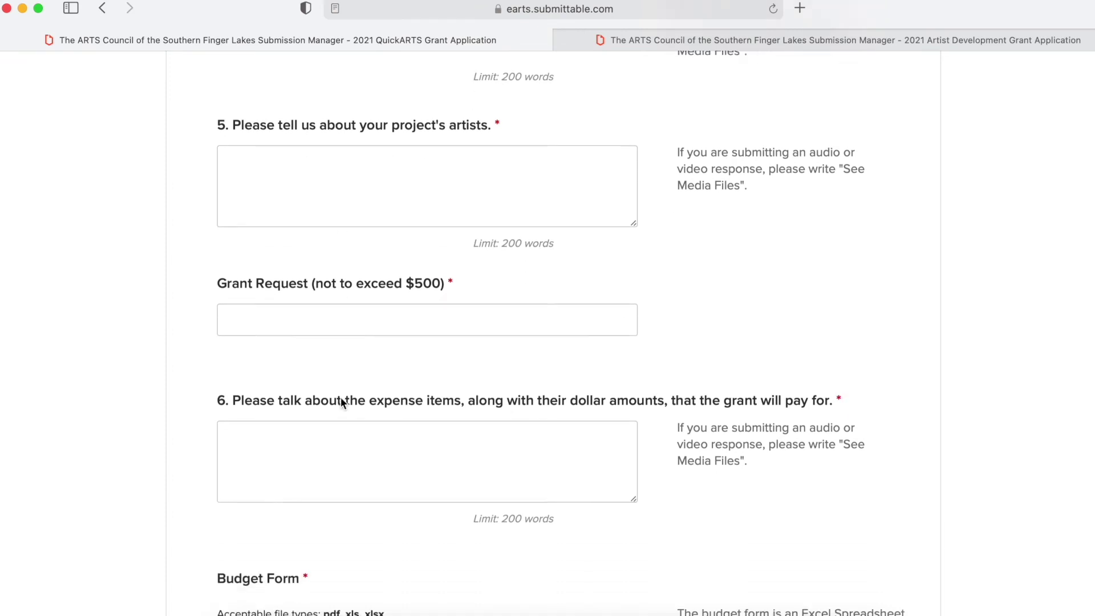
scroll(340, 397, down, 2)
click(296, 234)
text($5)
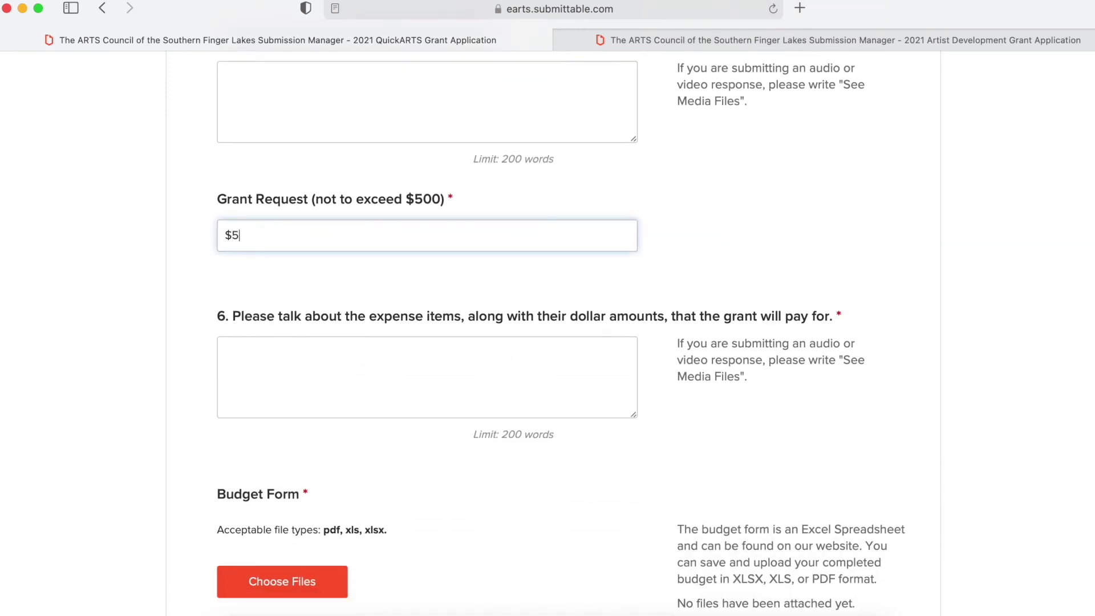
text(00)
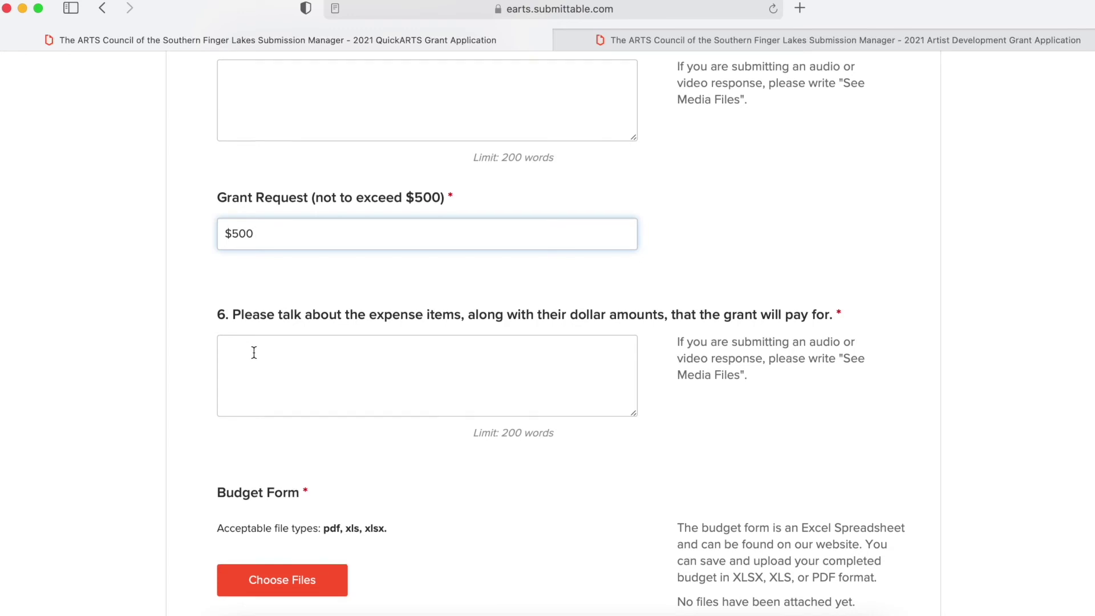
scroll(254, 355, down, 5)
scroll(254, 352, down, 2)
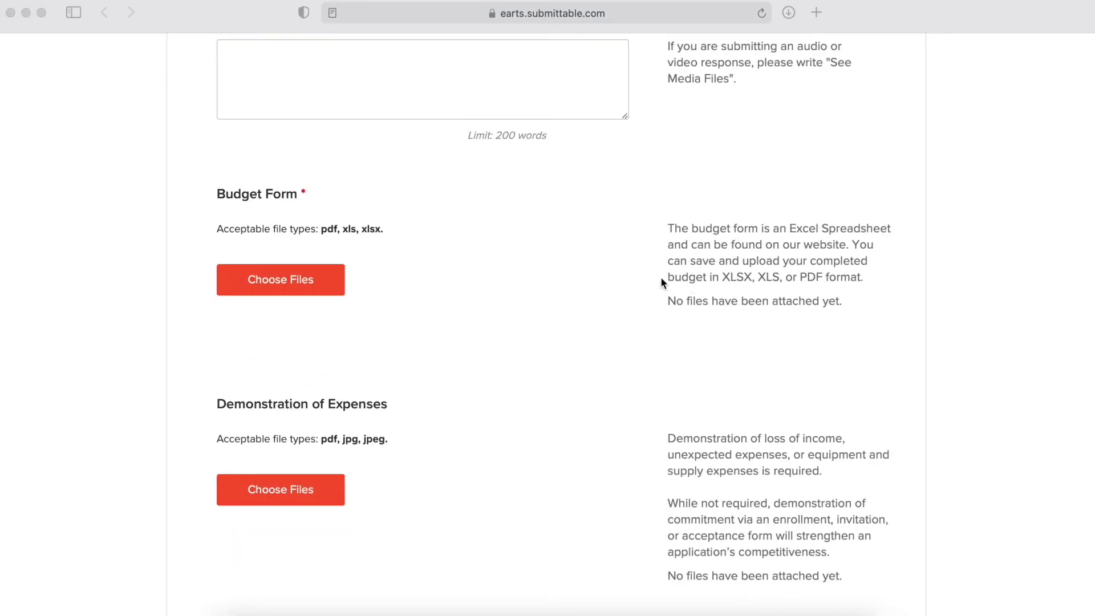
- Upload 2021_QuickARTS_Artist_Development_Grant_Budget.xlsx from the Desktop as the Budget Form
click(281, 283)
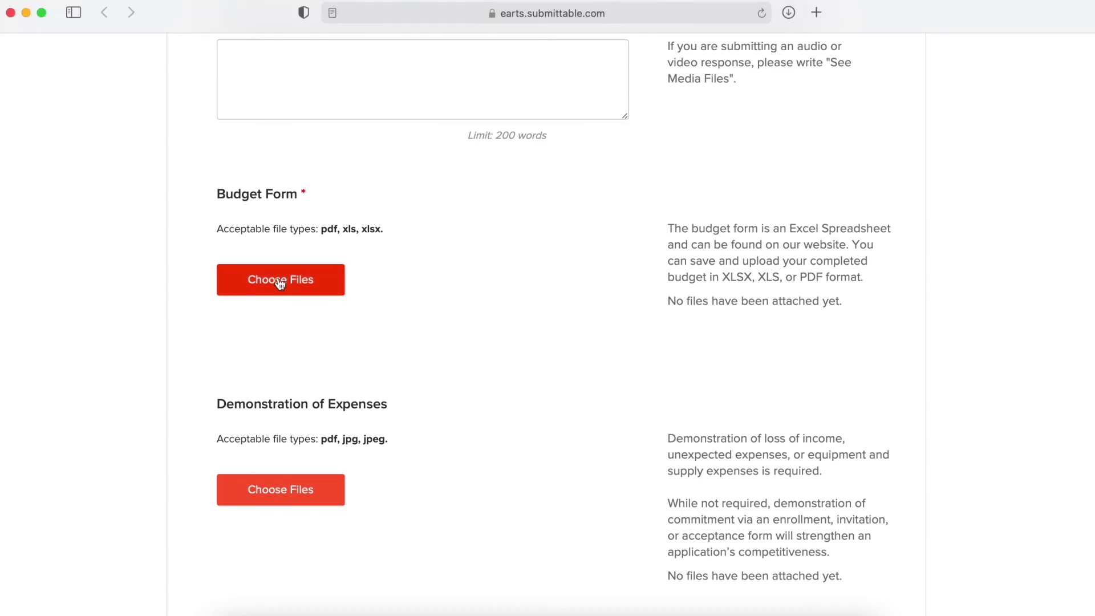
click(280, 283)
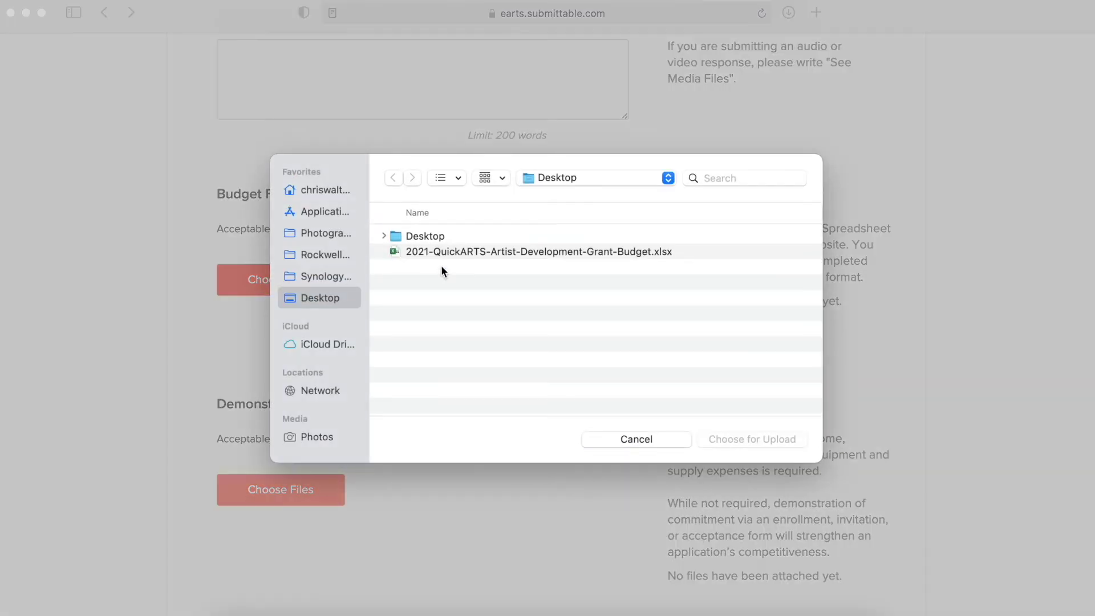
double_click(467, 251)
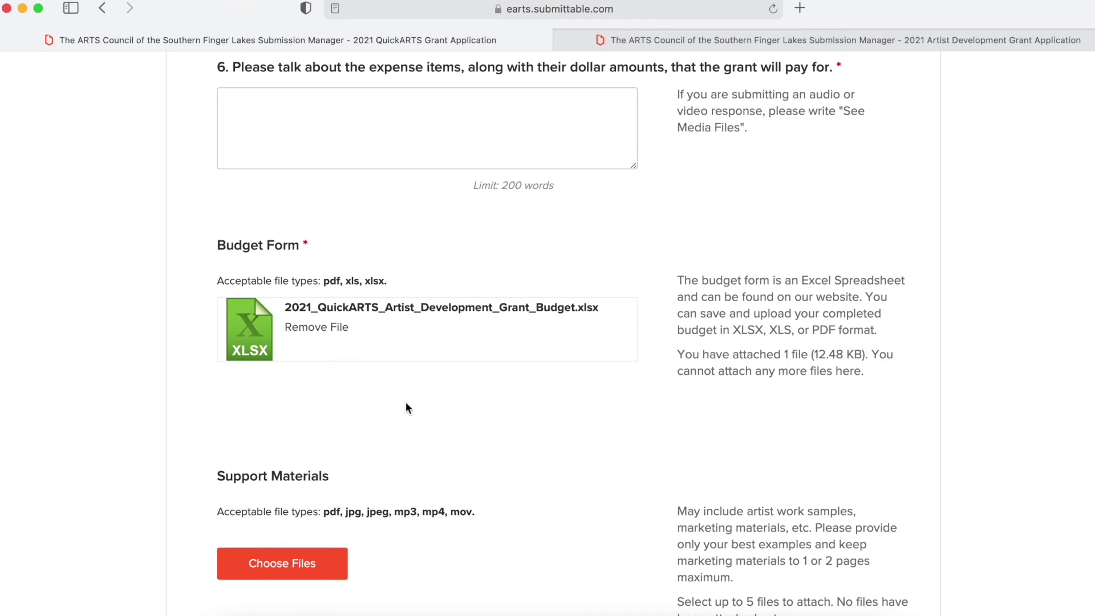
scroll(425, 413, down, 3)
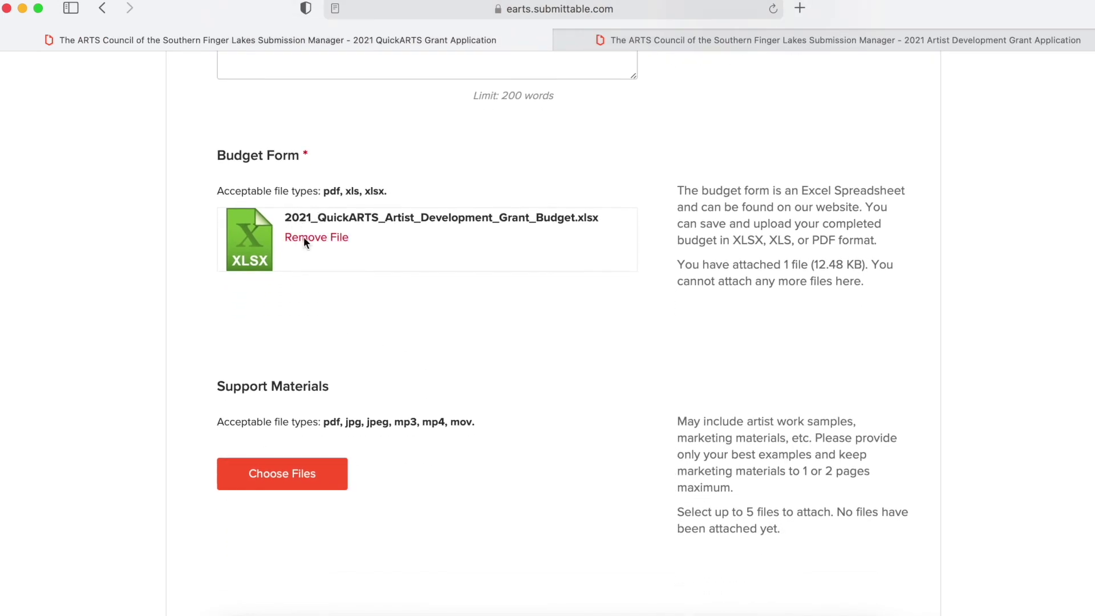
scroll(408, 313, down, 1)
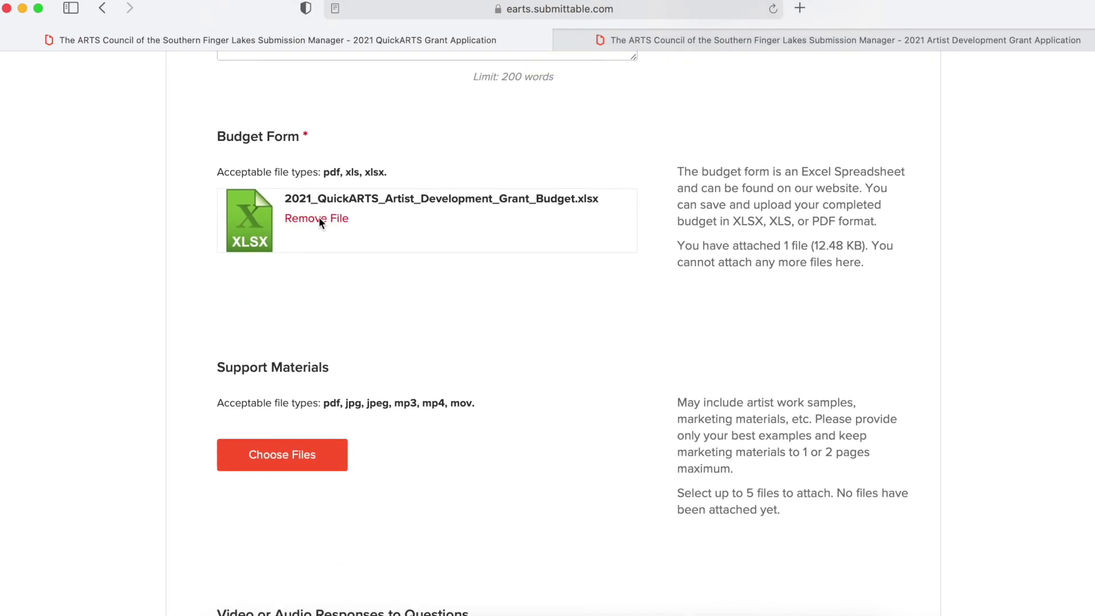
scroll(367, 289, down, 5)
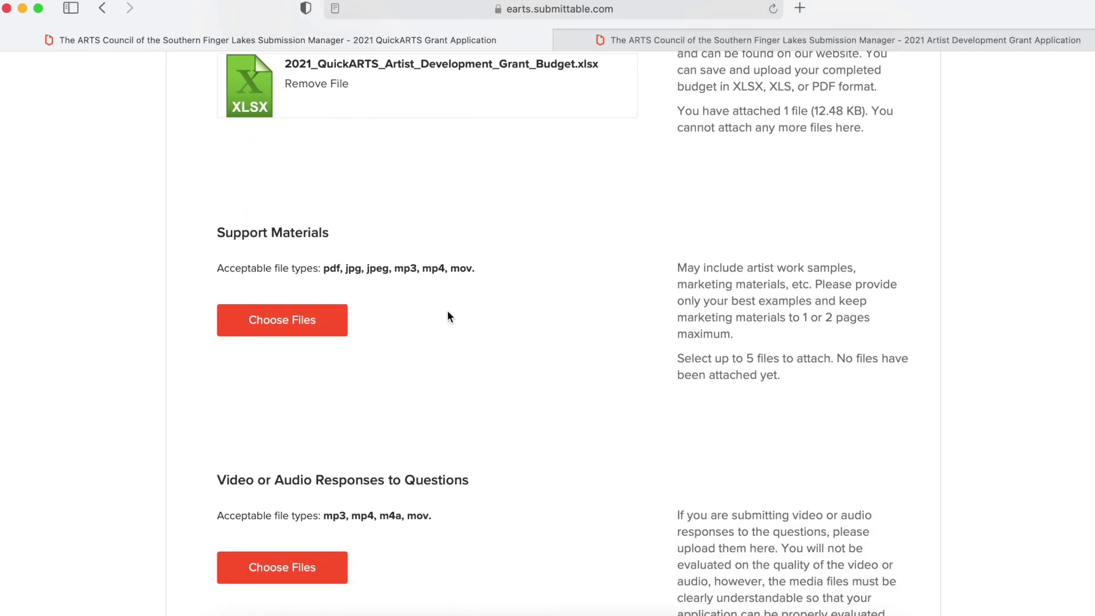
scroll(421, 295, down, 7)
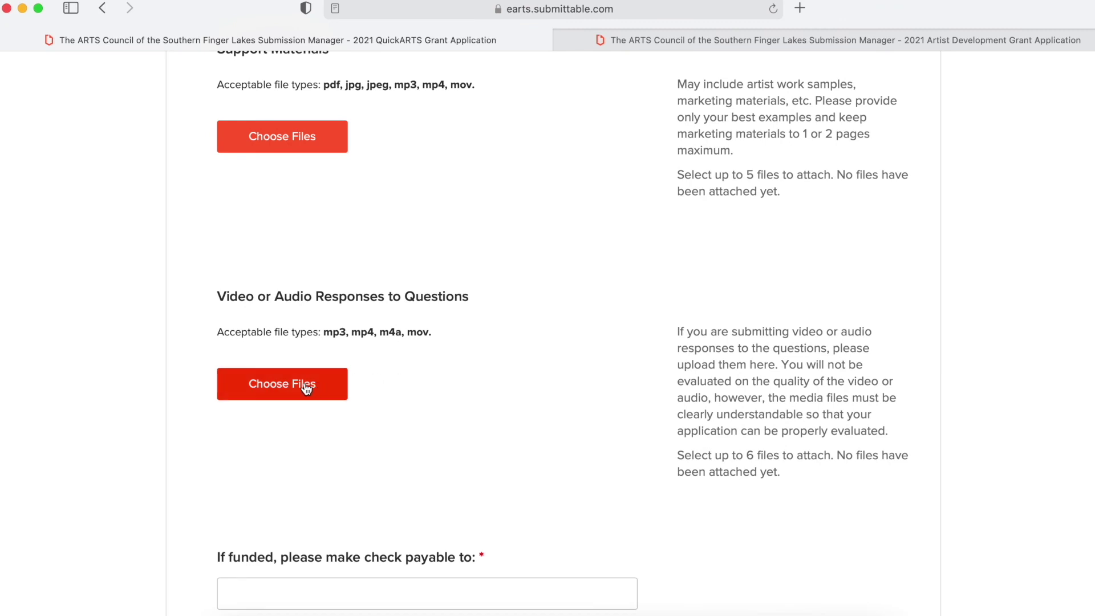
scroll(463, 329, down, 2)
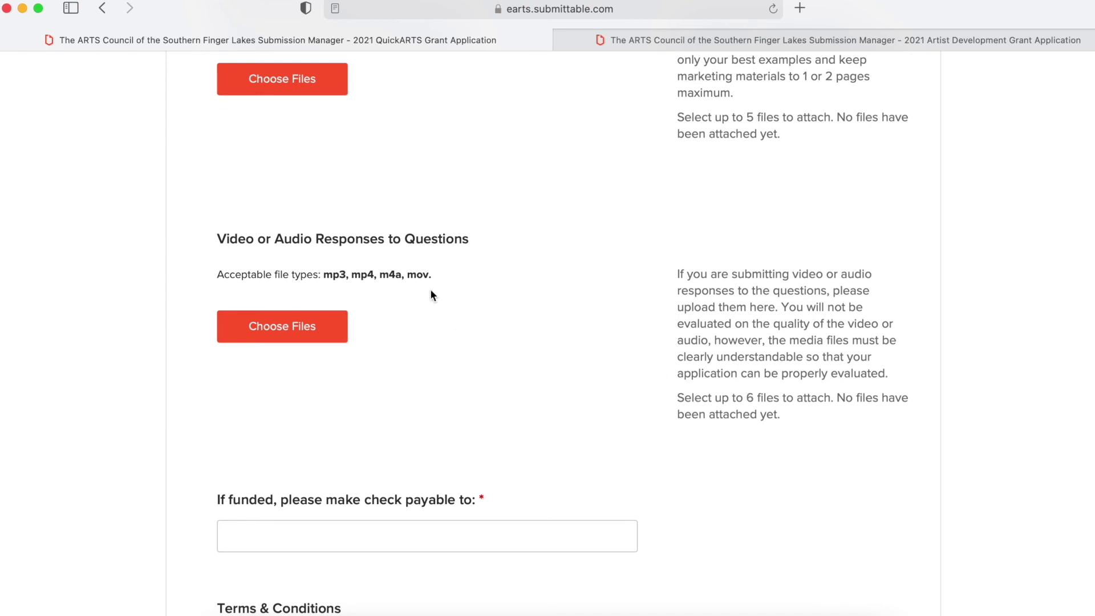
scroll(438, 297, down, 5)
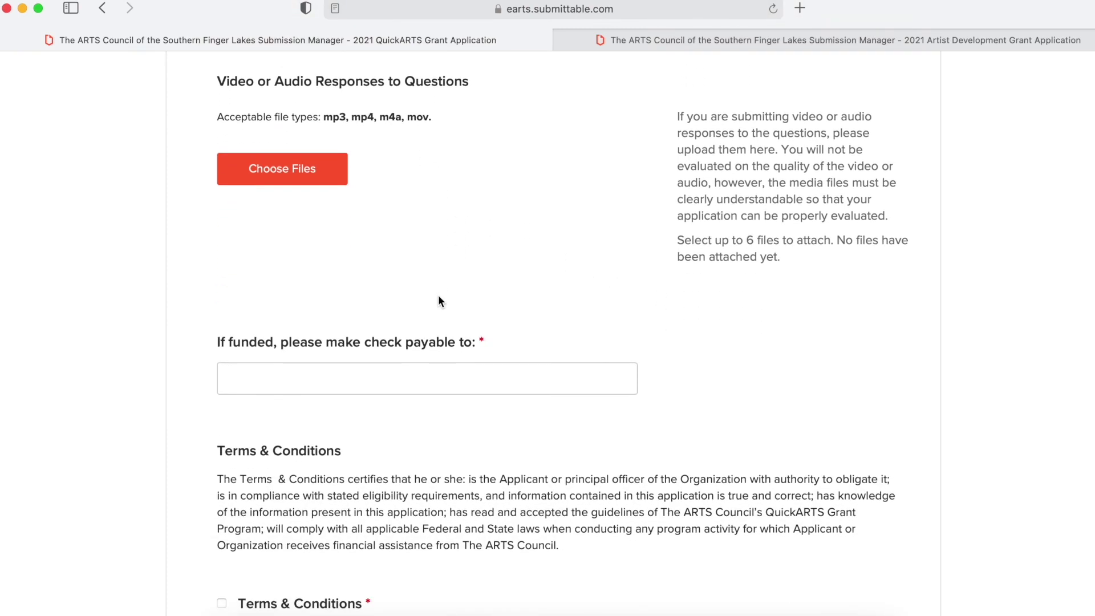
scroll(440, 301, down, 3)
- Enter the payee's name in the 'make check payable to' field and tick Terms & Conditions
click(340, 292)
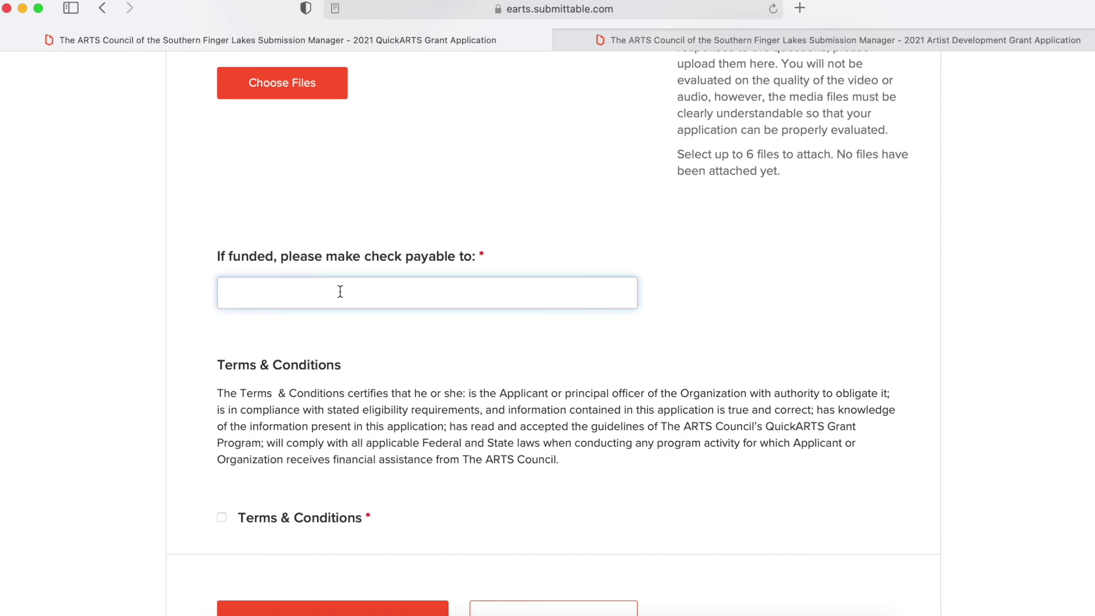
scroll(432, 340, down, 4)
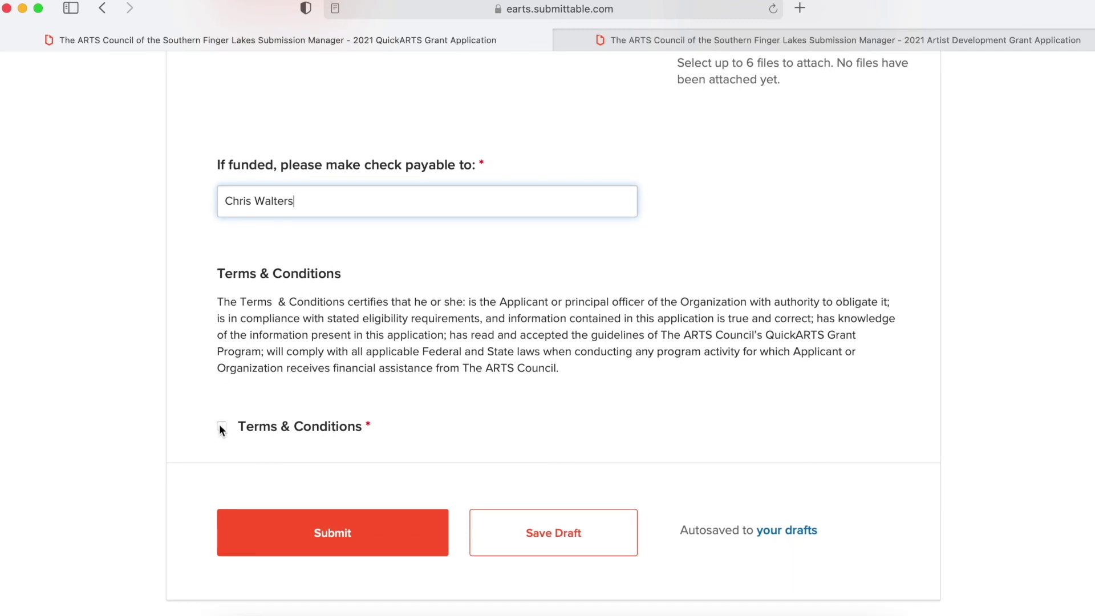
click(222, 428)
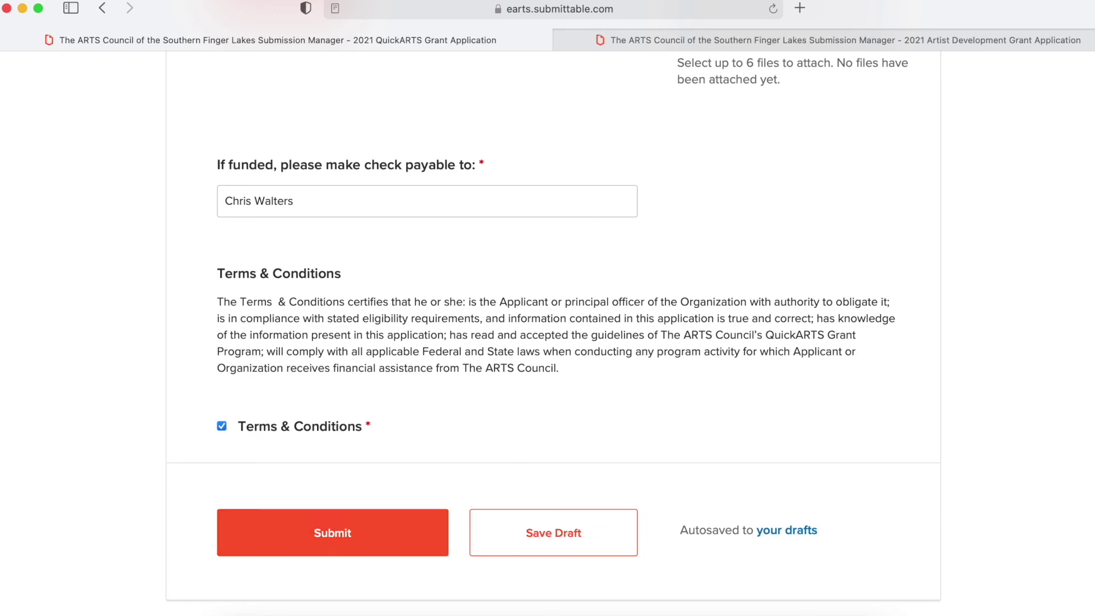
click(761, 0)
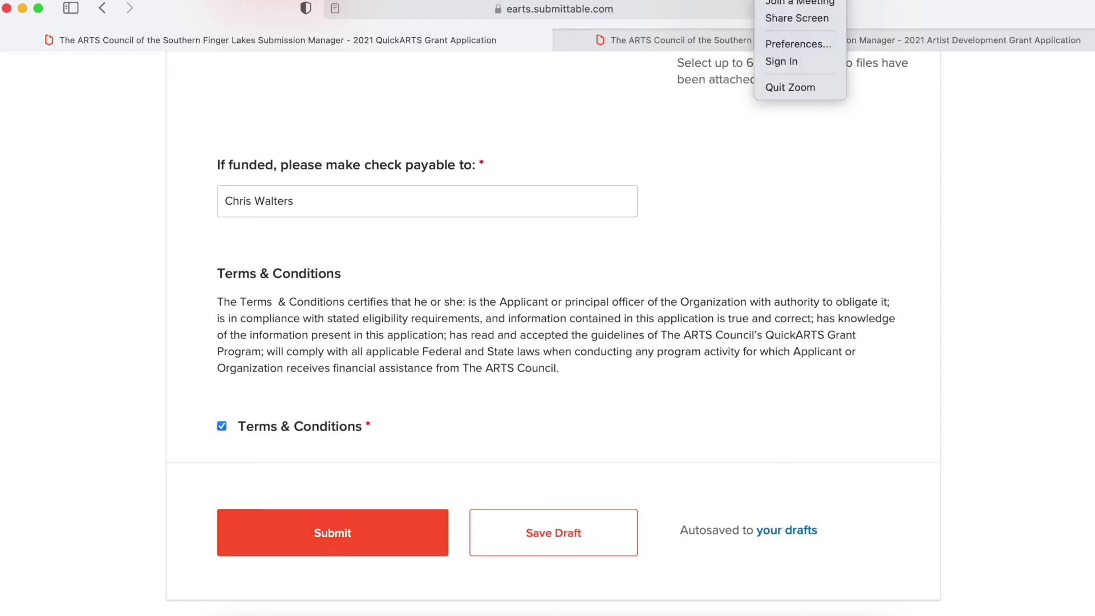